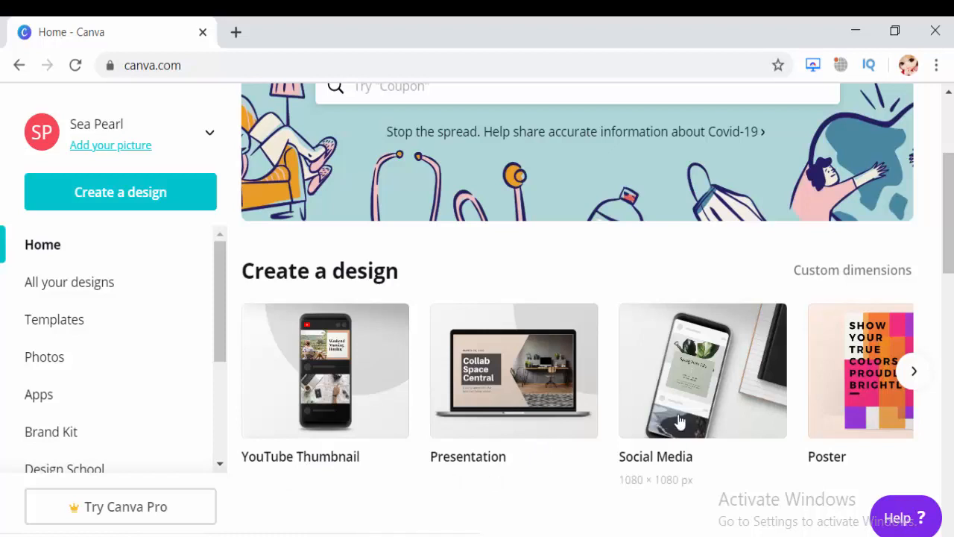
Look through the design types offered under Create a design, from YouTube Thumbnail through to Lesson Plan.
left_click(909, 380)
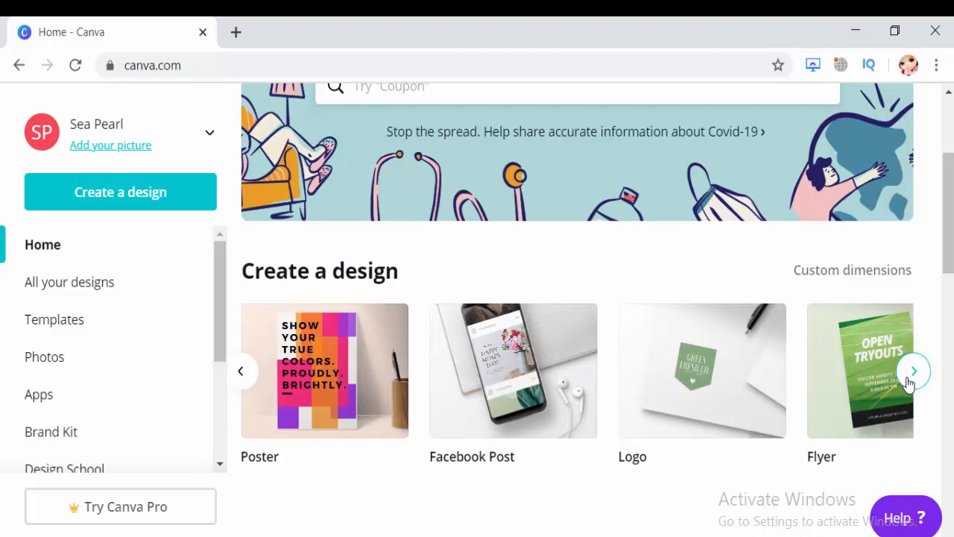
left_click(911, 376)
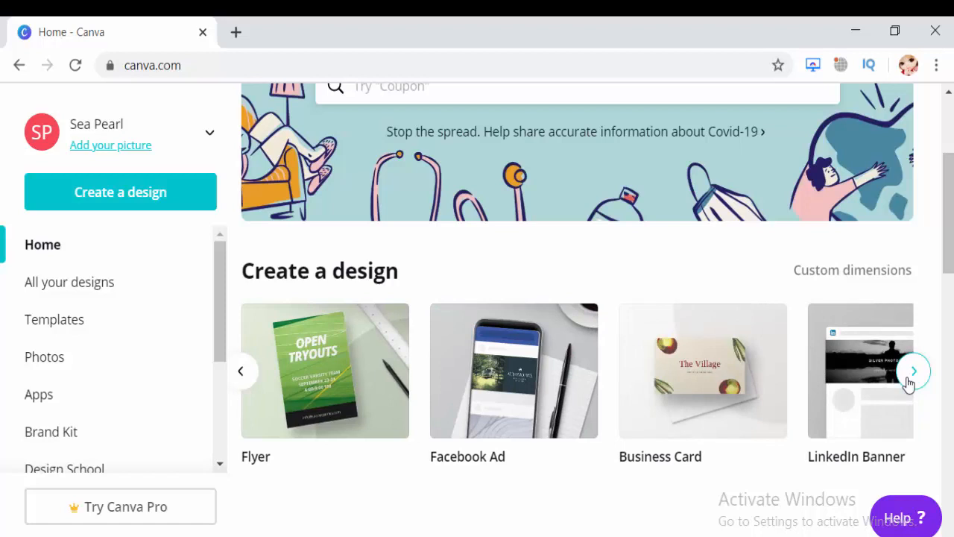
left_click(909, 377)
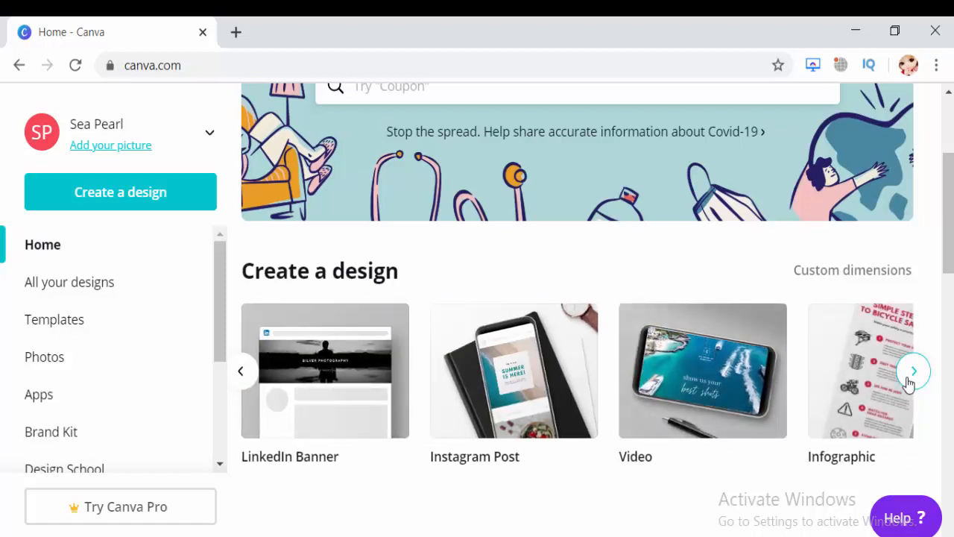
left_click(913, 372)
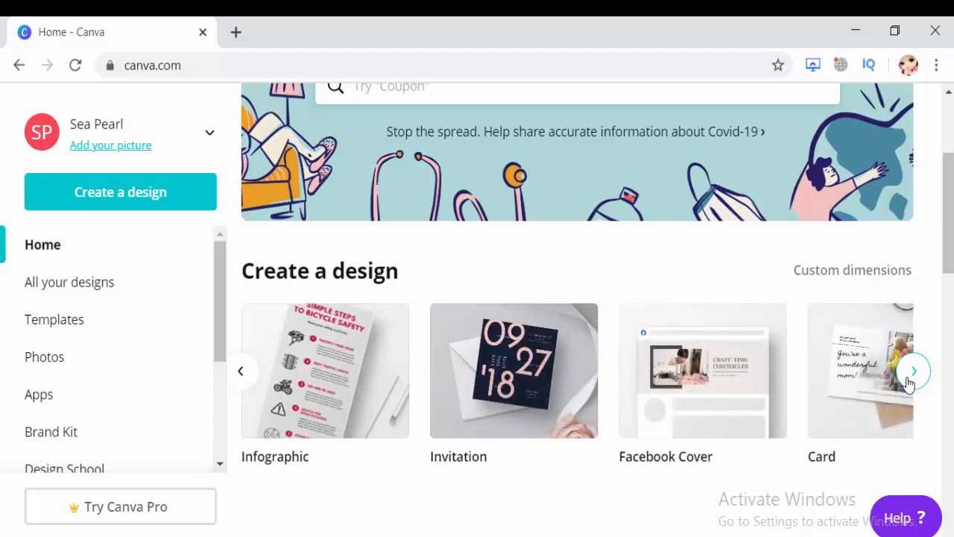
left_click(913, 371)
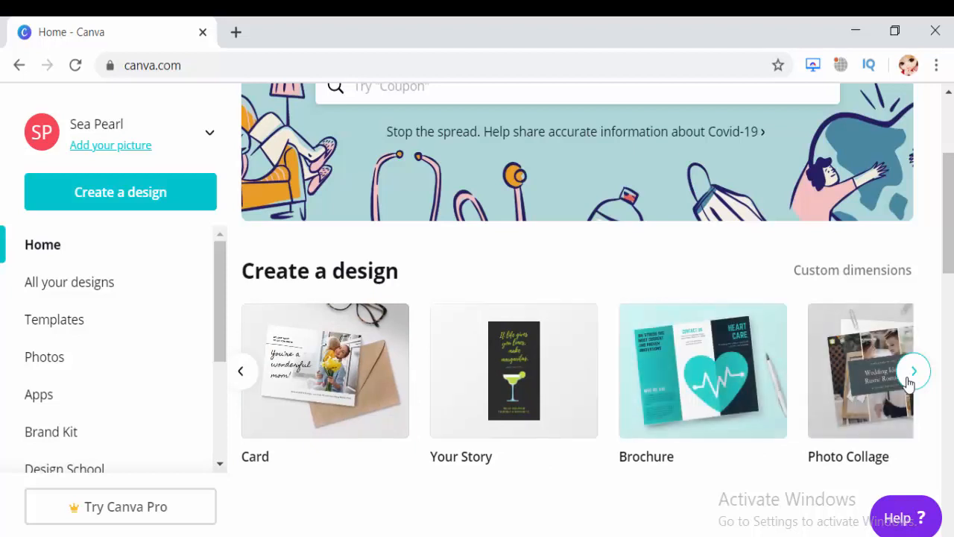
left_click(910, 376)
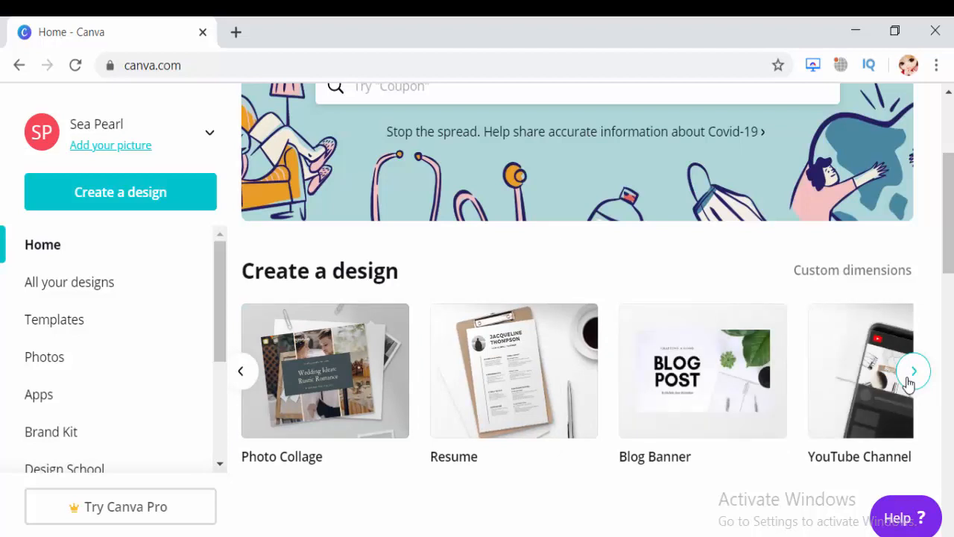
left_click(907, 381)
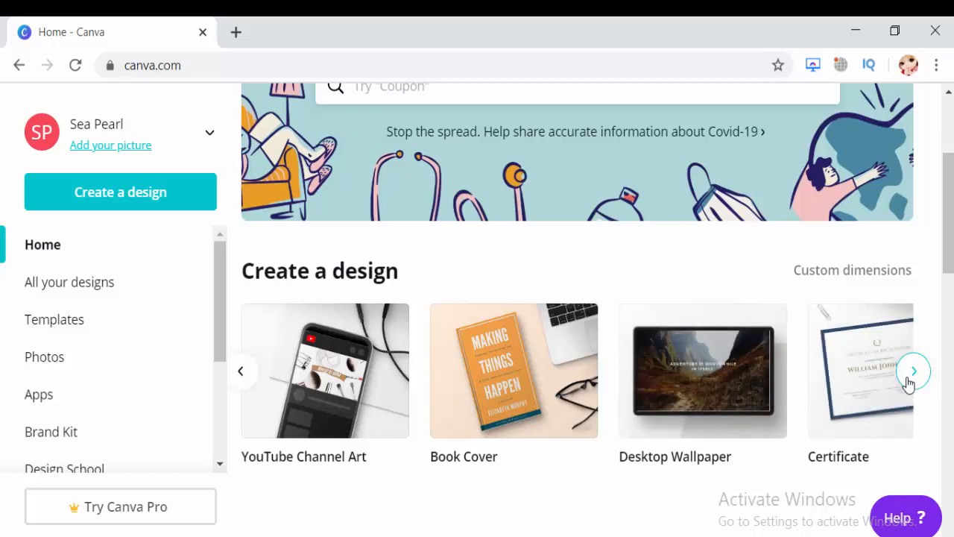
left_click(912, 372)
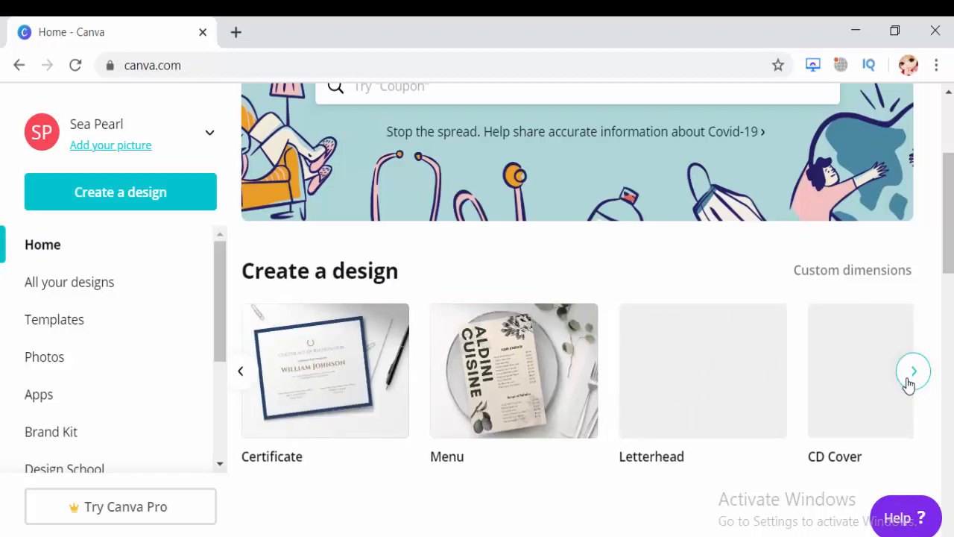
left_click(912, 371)
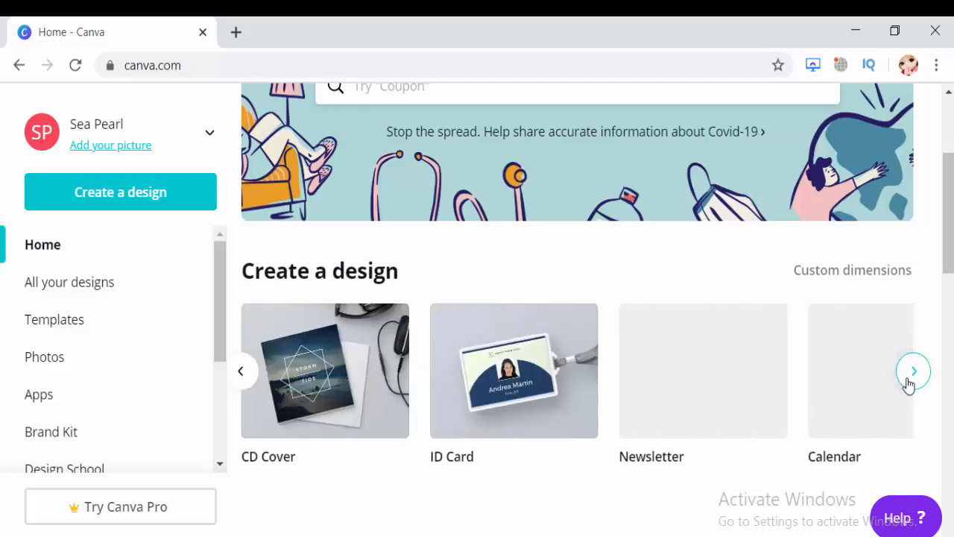
left_click(908, 382)
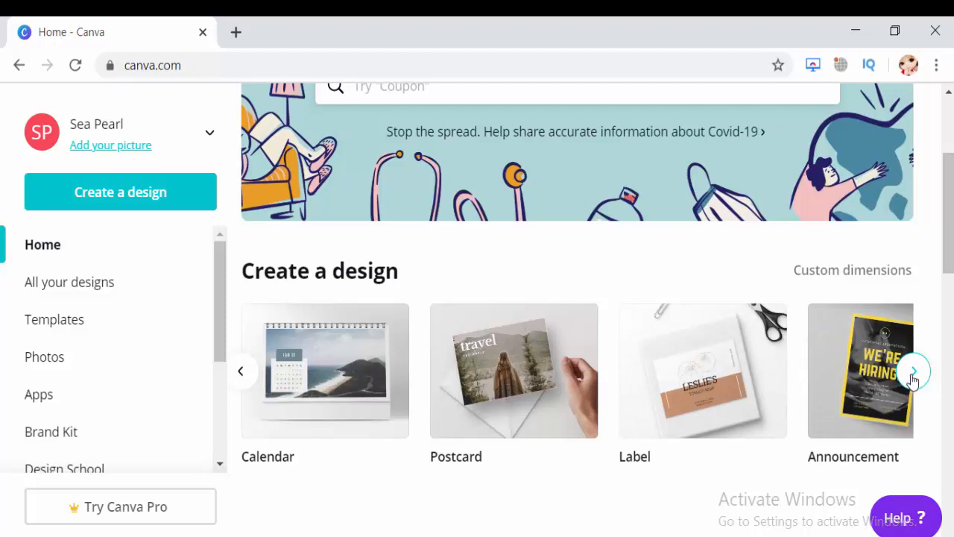
left_click(912, 379)
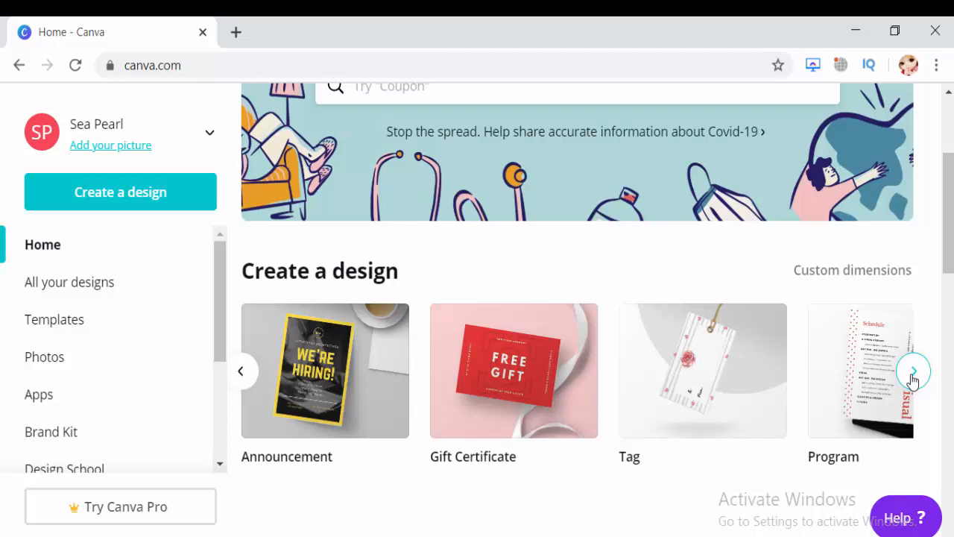
left_click(913, 371)
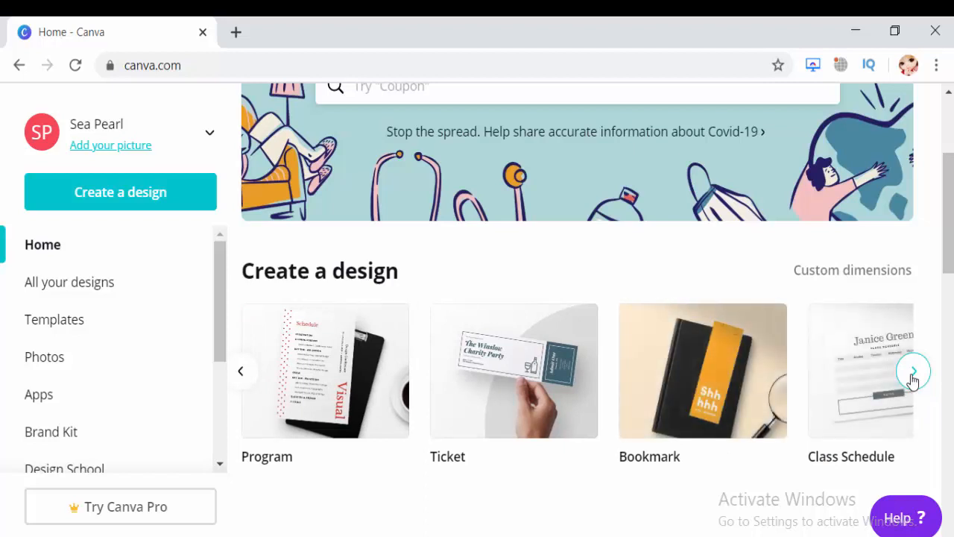
left_click(913, 373)
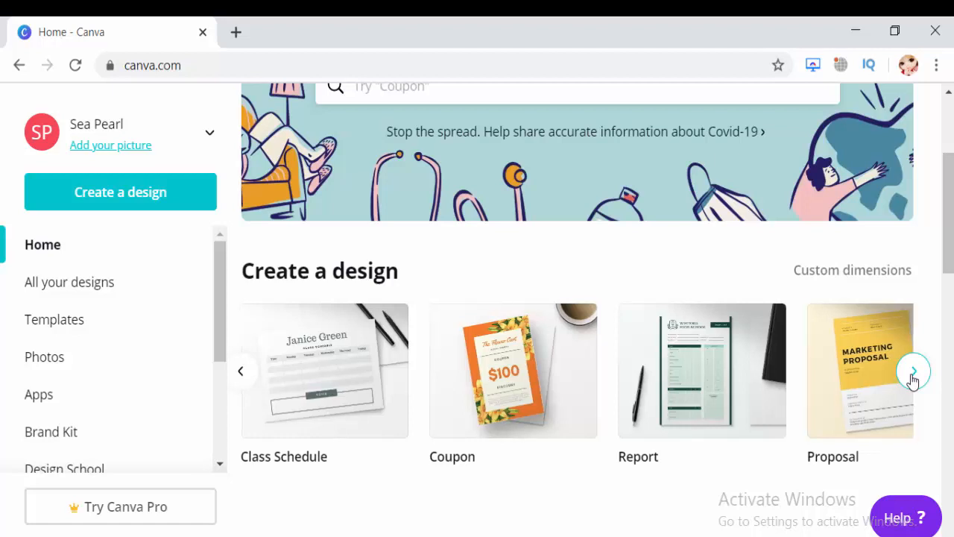
left_click(913, 372)
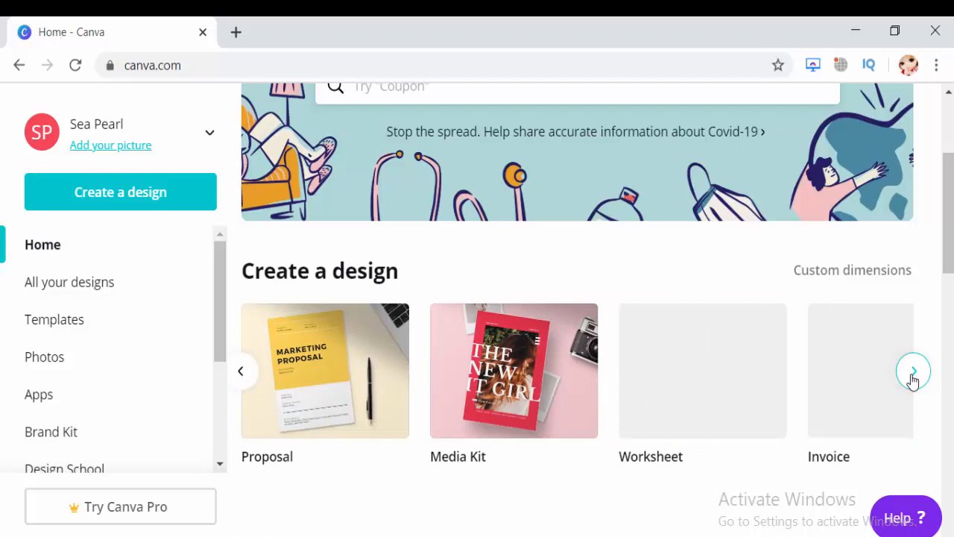
left_click(913, 373)
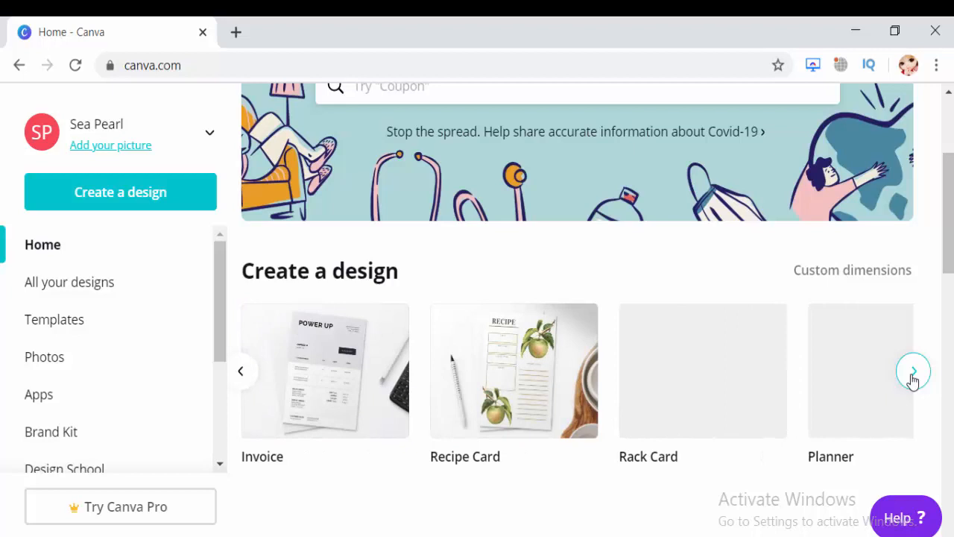
left_click(913, 372)
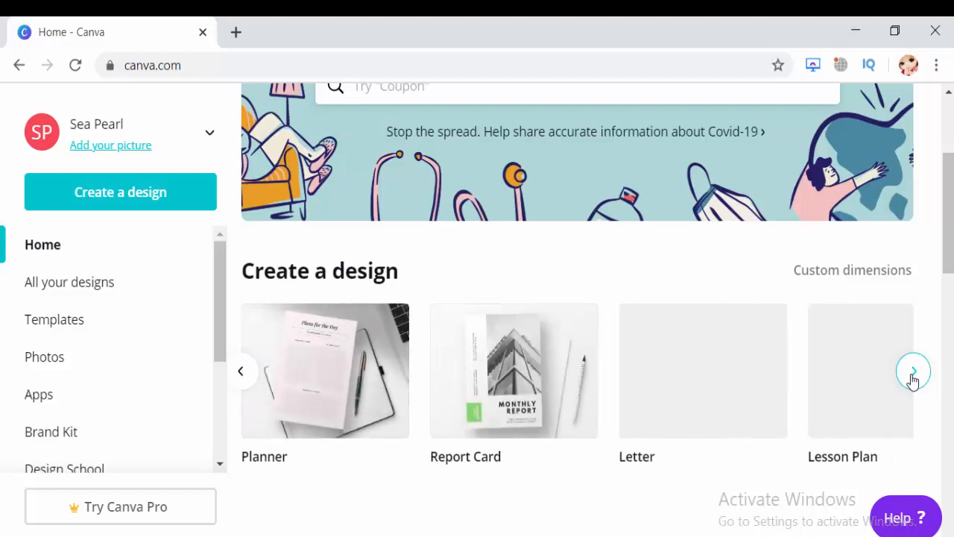
left_click(912, 377)
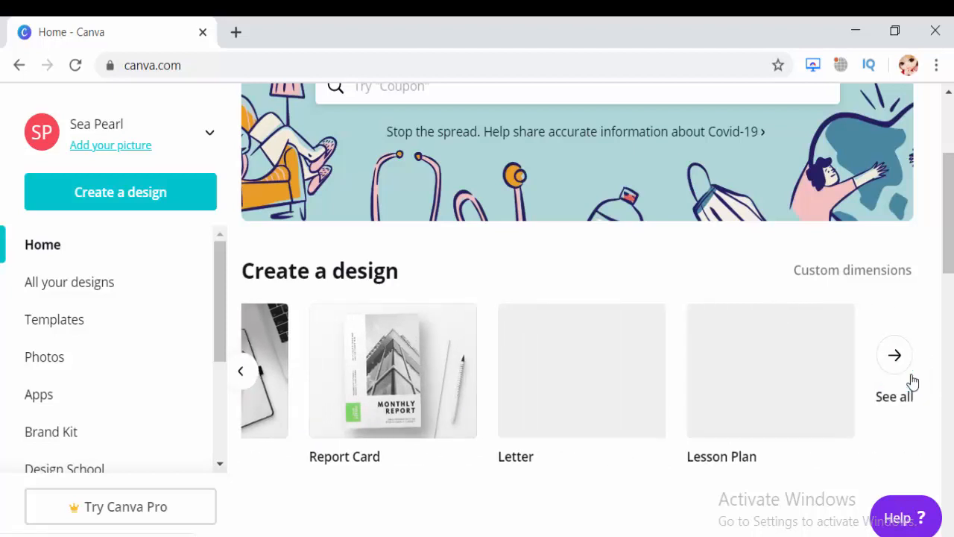
Create a new blank YouTube Thumbnail design, the 1280 × 720 px type at the start of the design list.
left_click(248, 372)
left_click(251, 373)
left_click(251, 372)
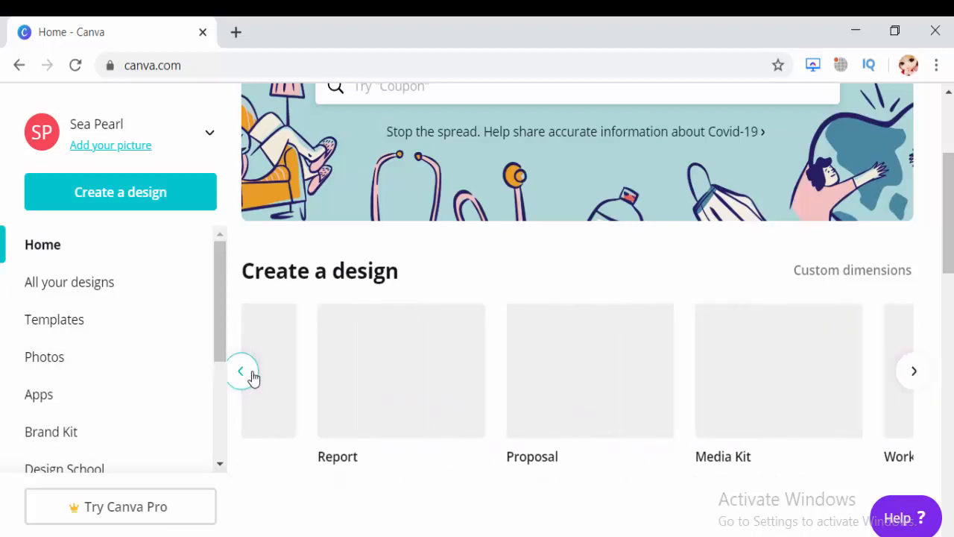
left_click(252, 373)
left_click(251, 372)
left_click(251, 378)
left_click(250, 378)
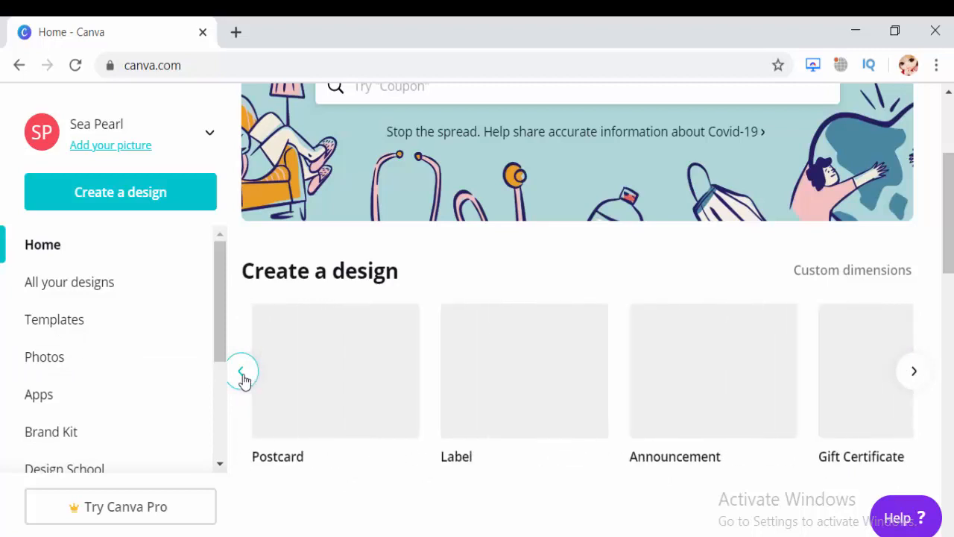
left_click(243, 377)
left_click(244, 378)
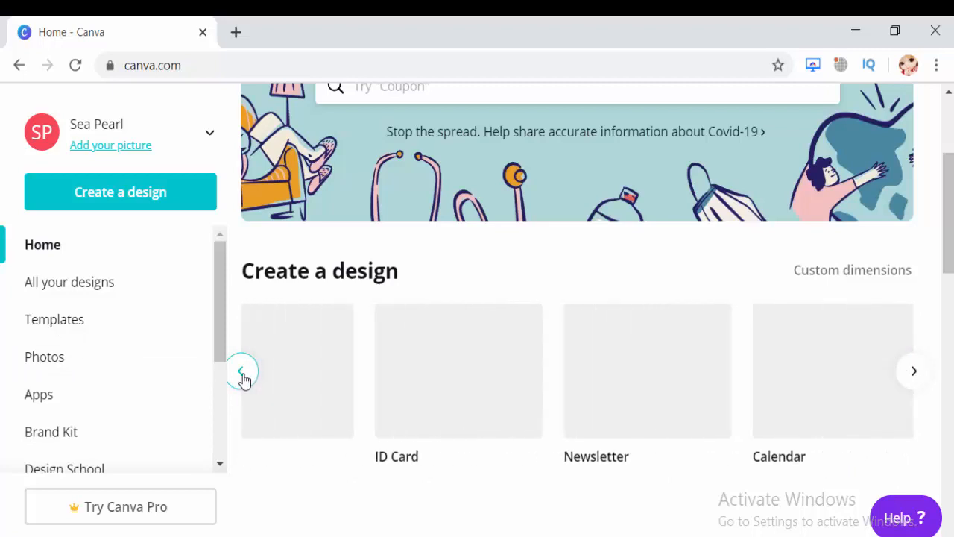
left_click(244, 378)
left_click(244, 378)
left_click(244, 378)
left_click(243, 378)
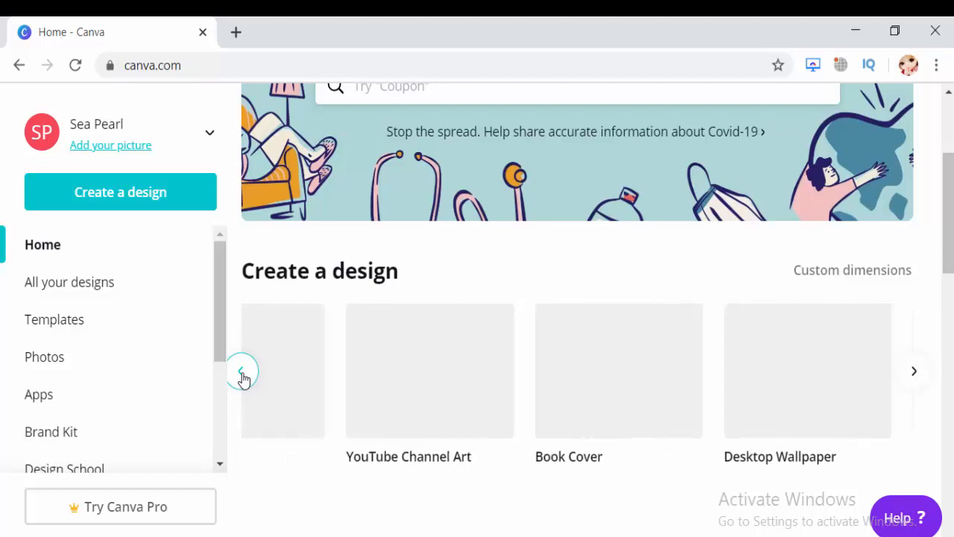
left_click(244, 378)
left_click(243, 378)
left_click(242, 377)
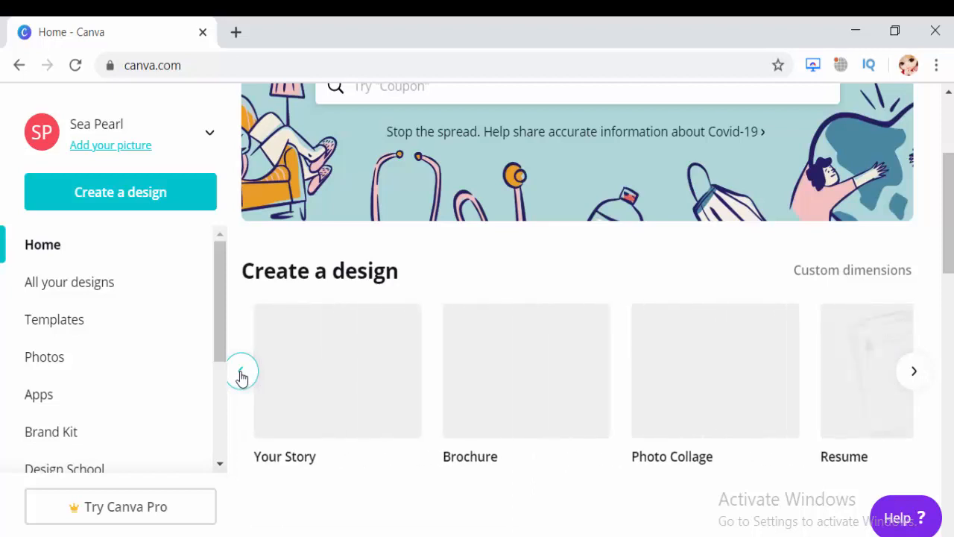
left_click(242, 378)
left_click(242, 378)
left_click(241, 378)
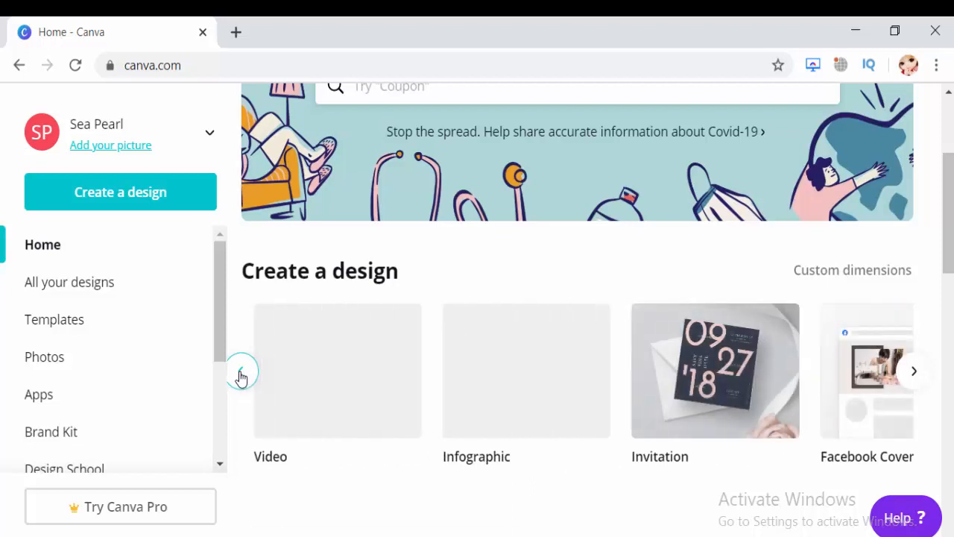
left_click(241, 378)
left_click(241, 378)
left_click(242, 378)
left_click(241, 378)
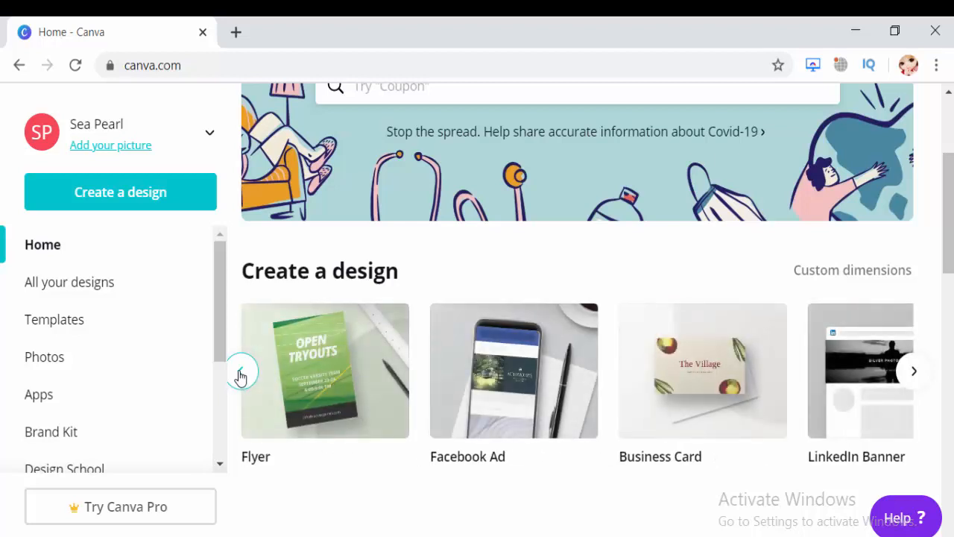
left_click(242, 378)
left_click(241, 375)
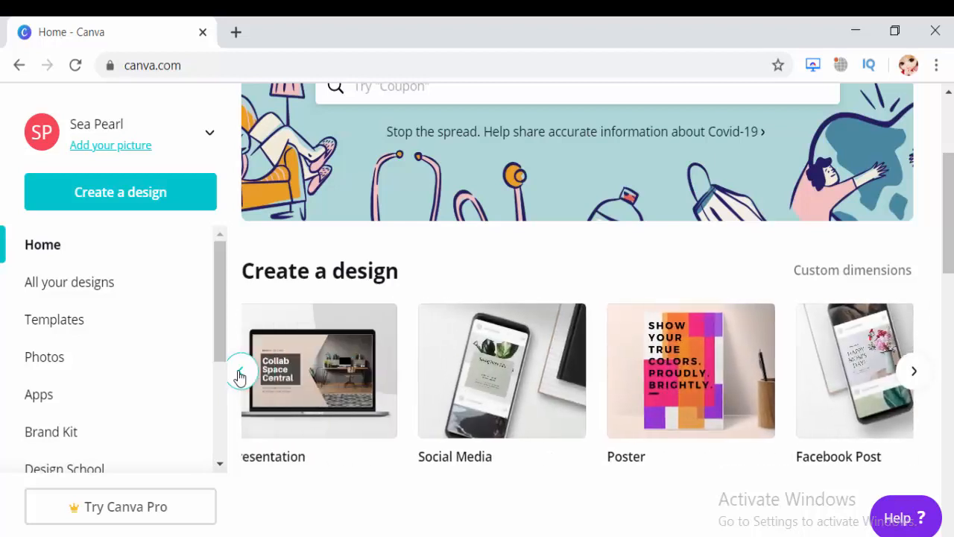
left_click(240, 376)
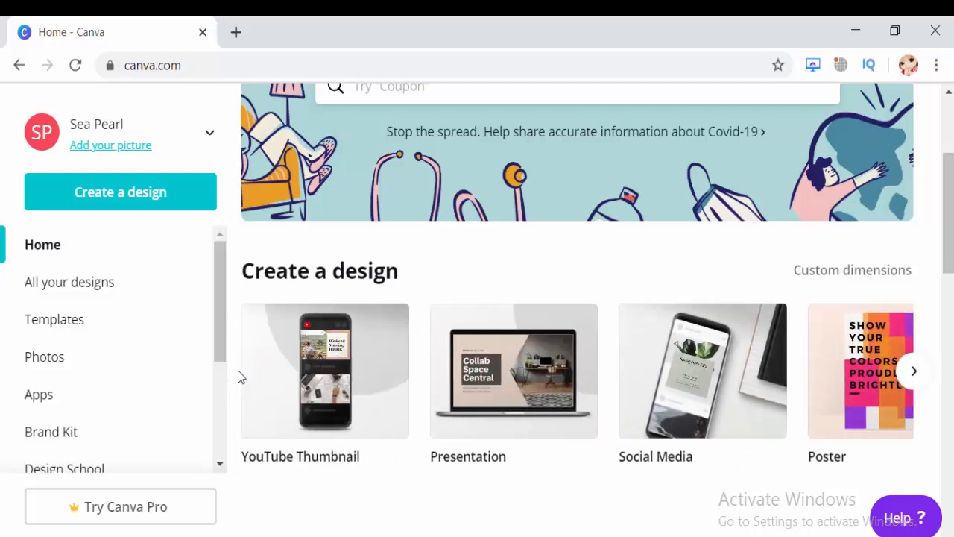
left_click(331, 396)
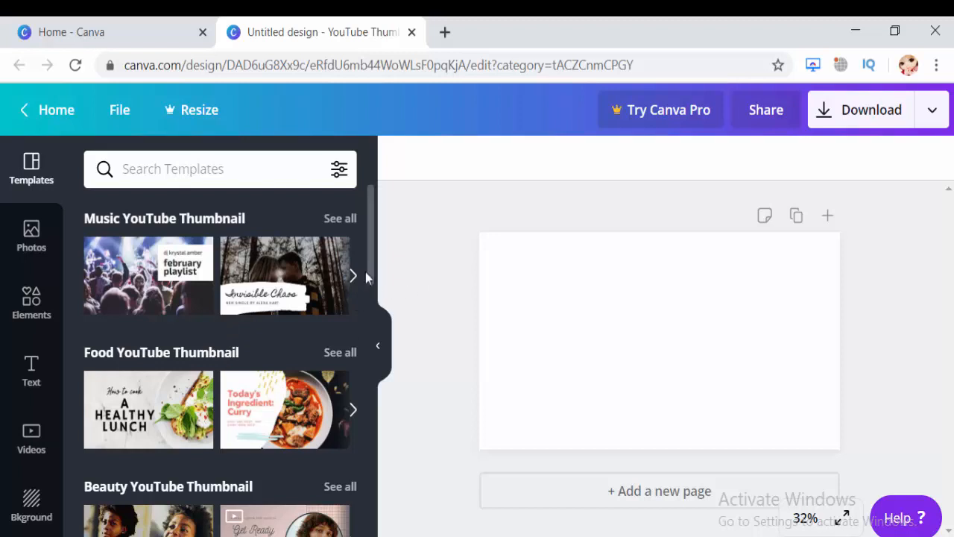
Look over the thumbnail template categories and show all templates in the Food YouTube Thumbnail category.
left_click_drag(371, 261, 341, 429)
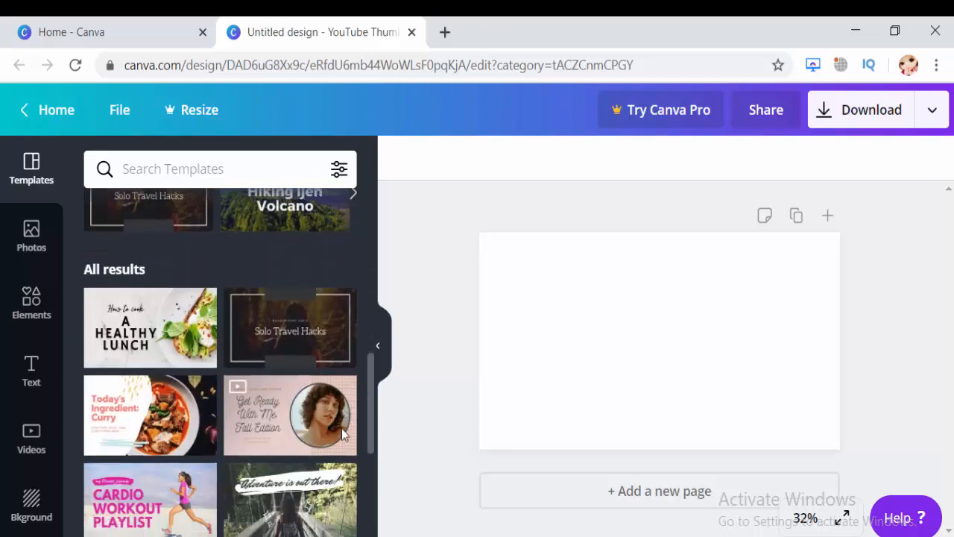
scroll(343, 447, "down", 5)
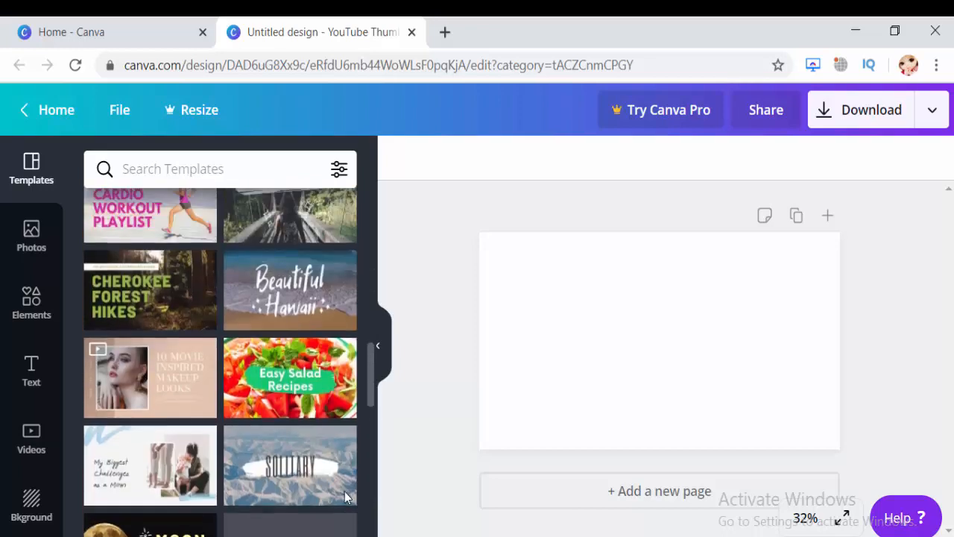
scroll(345, 497, "up", 10)
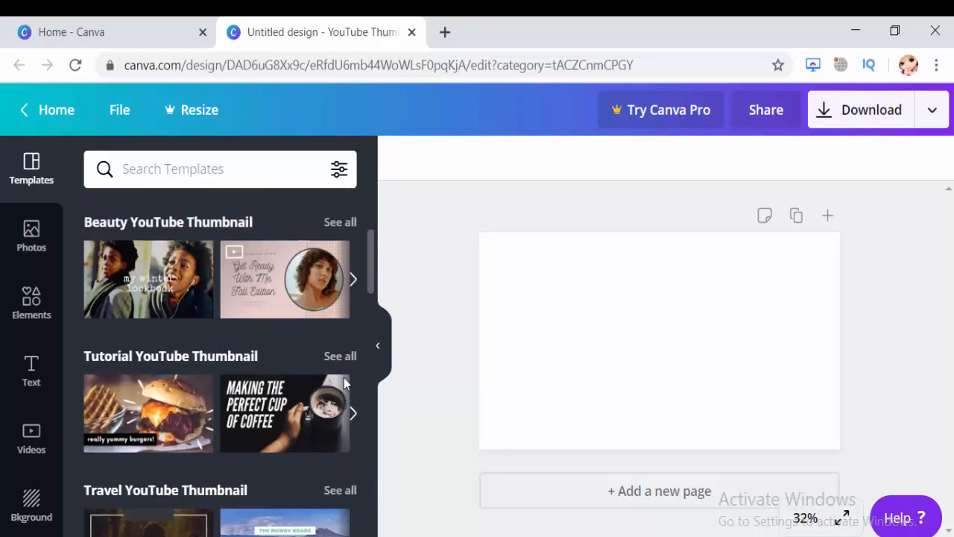
scroll(341, 358, "up", 3)
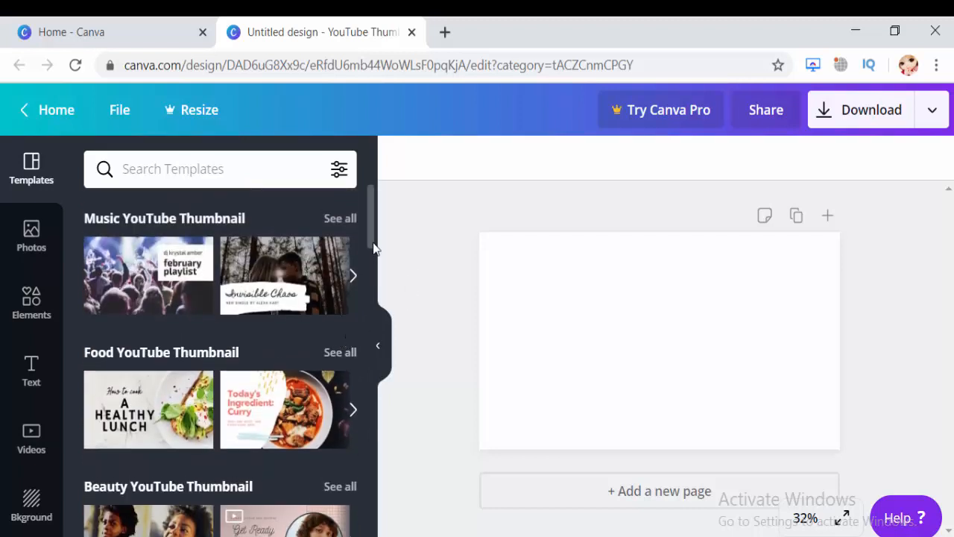
left_click_drag(368, 245, 366, 249)
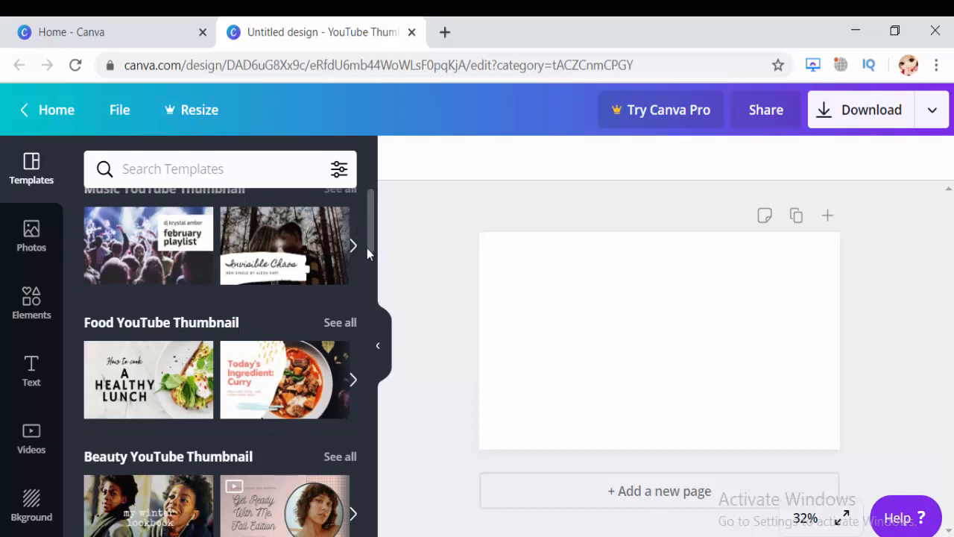
left_click(339, 323)
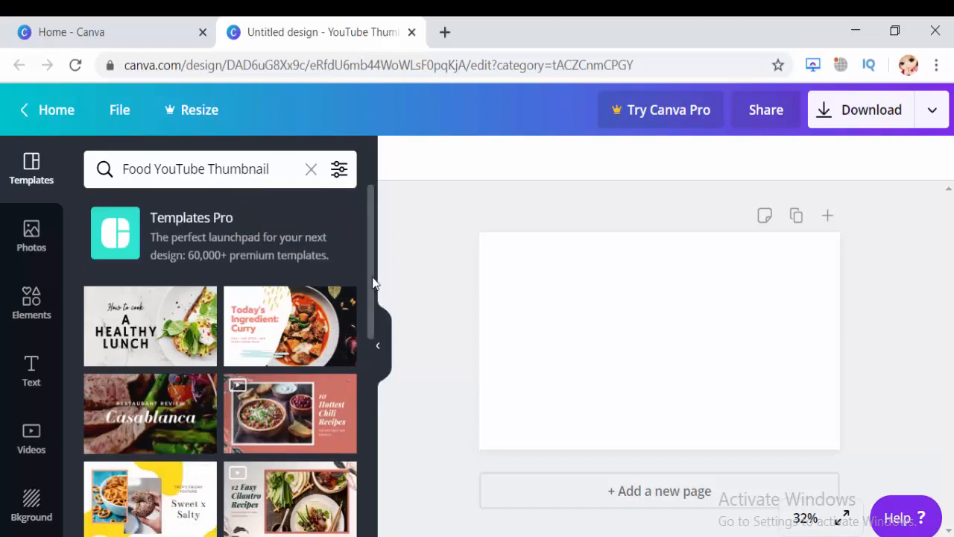
Examine the available food-themed YouTube thumbnail templates.
scroll(373, 297, "down", 1)
left_click_drag(373, 297, 352, 480)
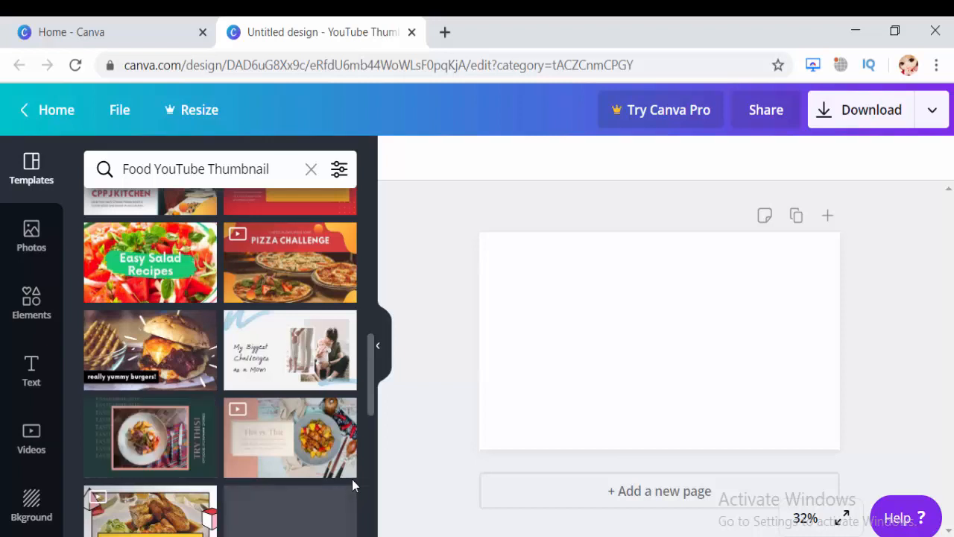
scroll(347, 488, "down", 2)
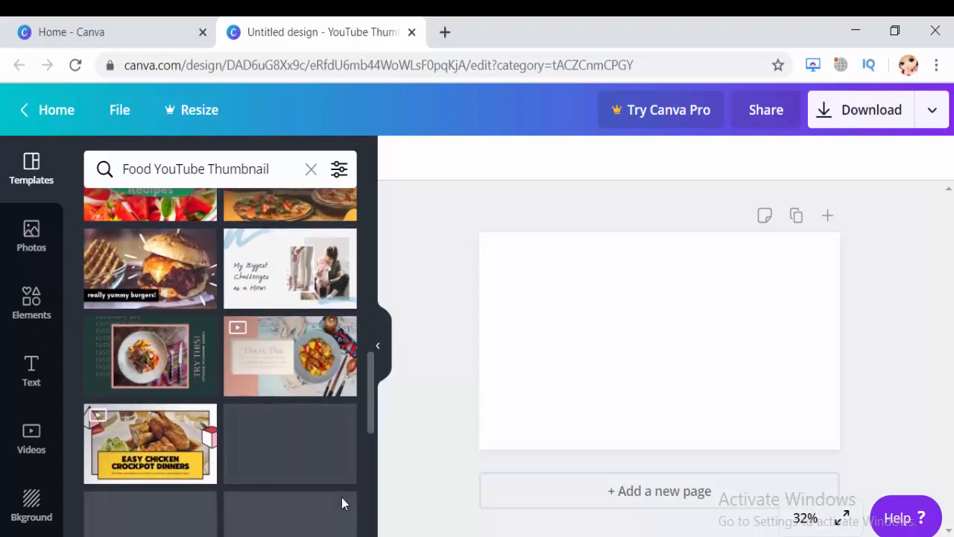
Open the Salmon Abstract Food Influencer Freestyle Art Youtube Thumbnail Set and apply its "Today's Ingredient: Curry" page to the design.
scroll(342, 472, "up", 3)
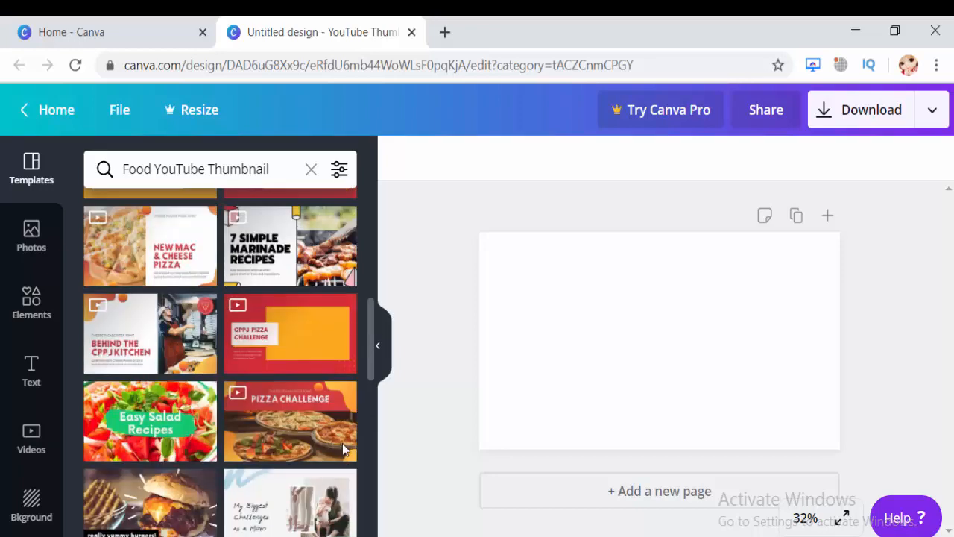
scroll(338, 410, "up", 3)
scroll(333, 369, "up", 3)
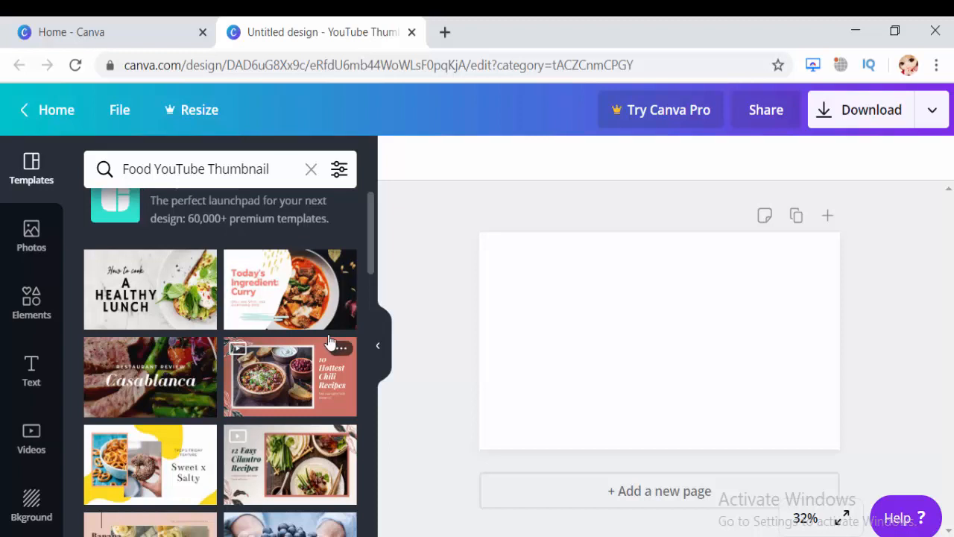
left_click(291, 299)
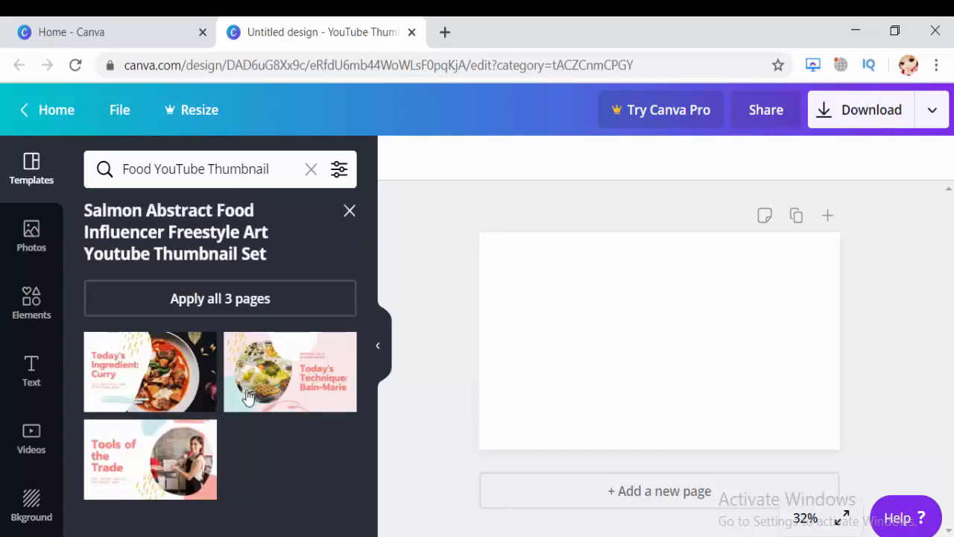
left_click(175, 382)
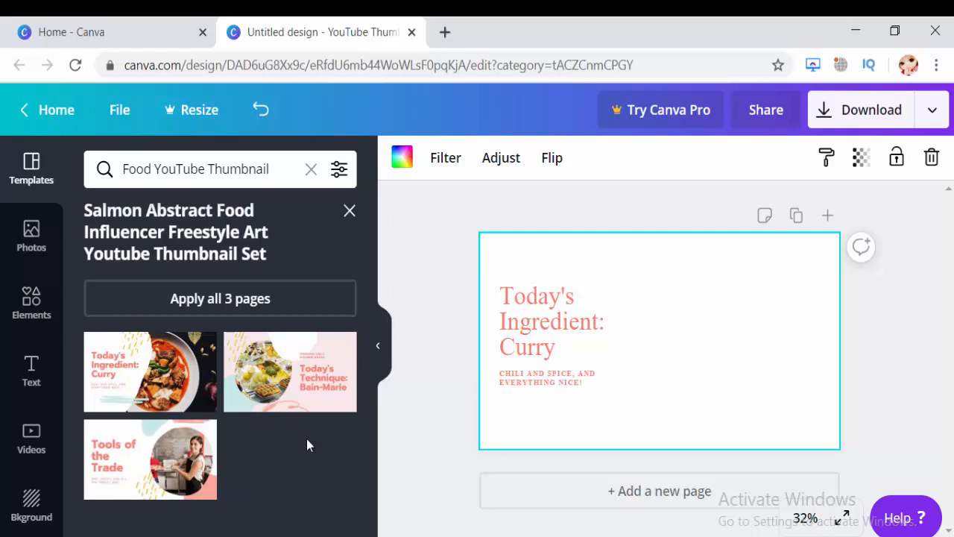
left_click(723, 333)
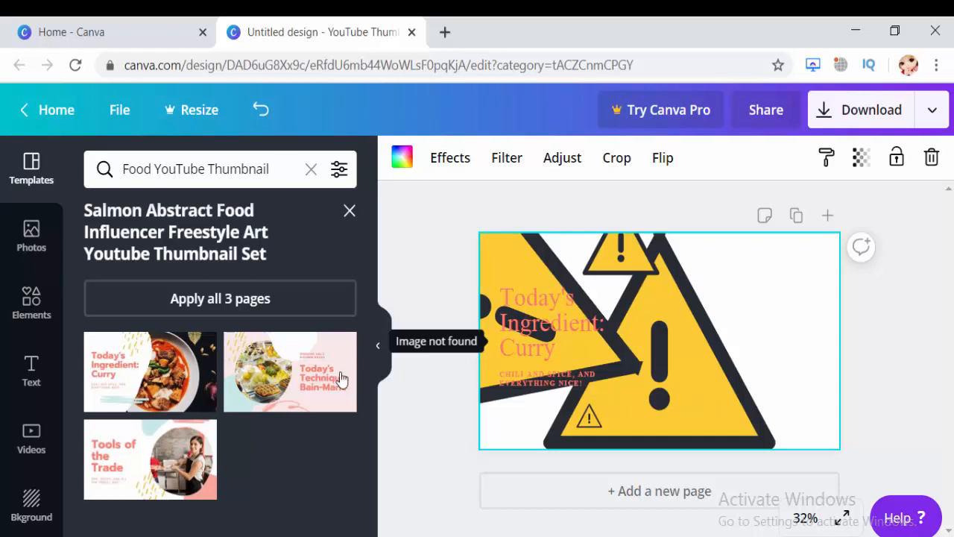
Apply the set's "Today's Technique: Bain-Marie" page instead and delete the missing-image placeholder over the food photo.
left_click(310, 377)
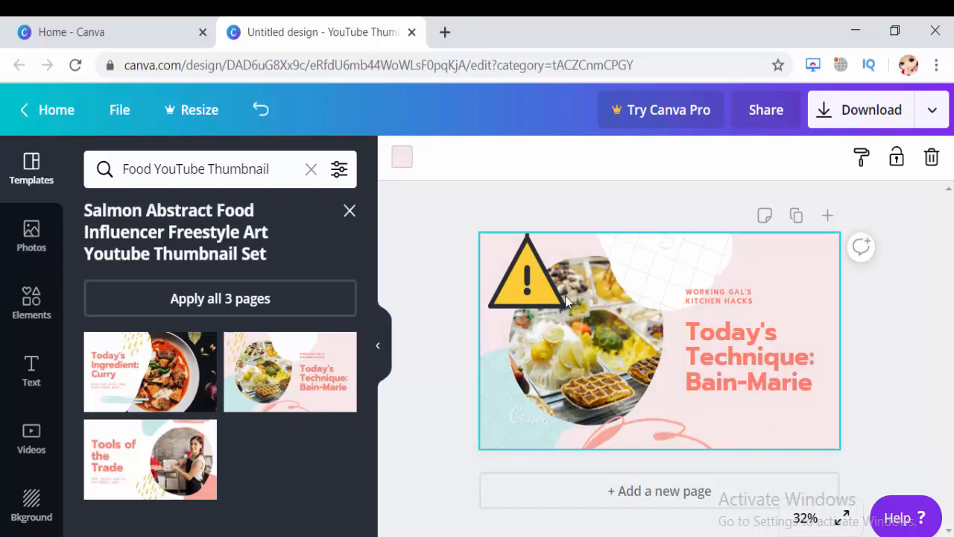
left_click(528, 318)
key("Delete")
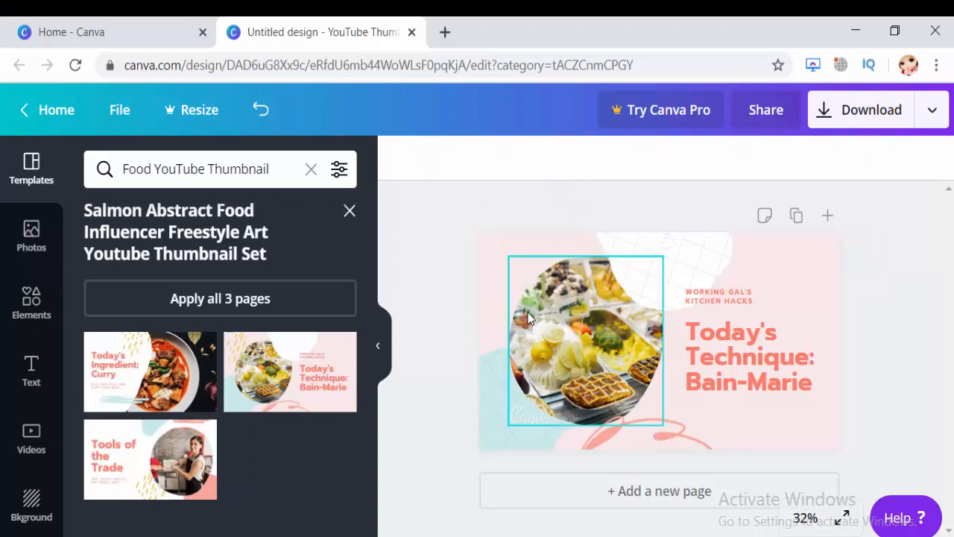
Add the Live Show flame logo from the uploaded images to the thumbnail.
left_click(730, 360)
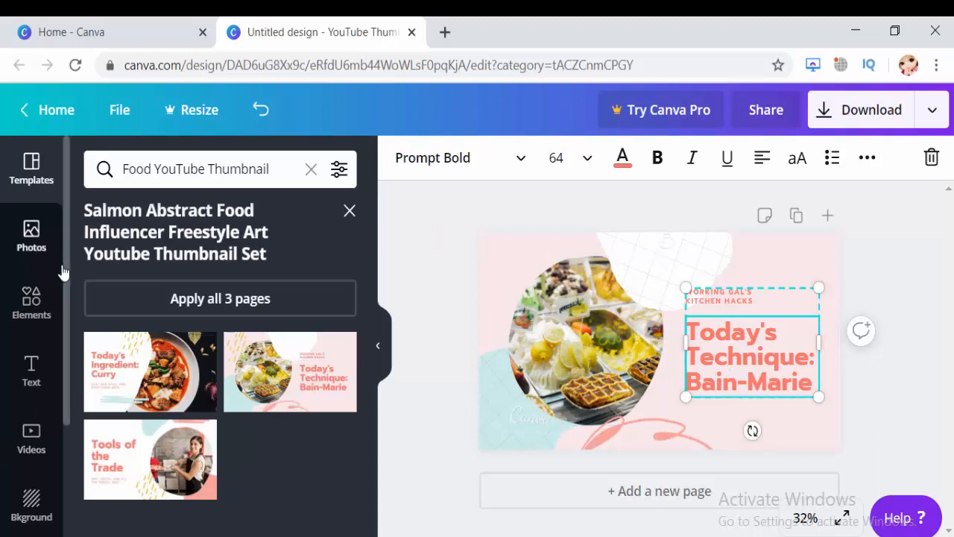
scroll(65, 268, "down", 2)
scroll(65, 395, "down", 2)
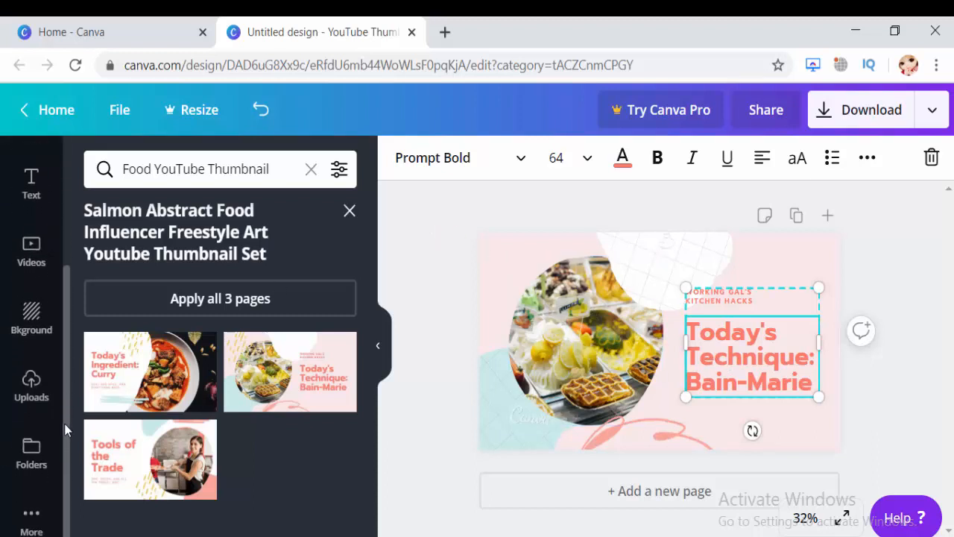
left_click(35, 397)
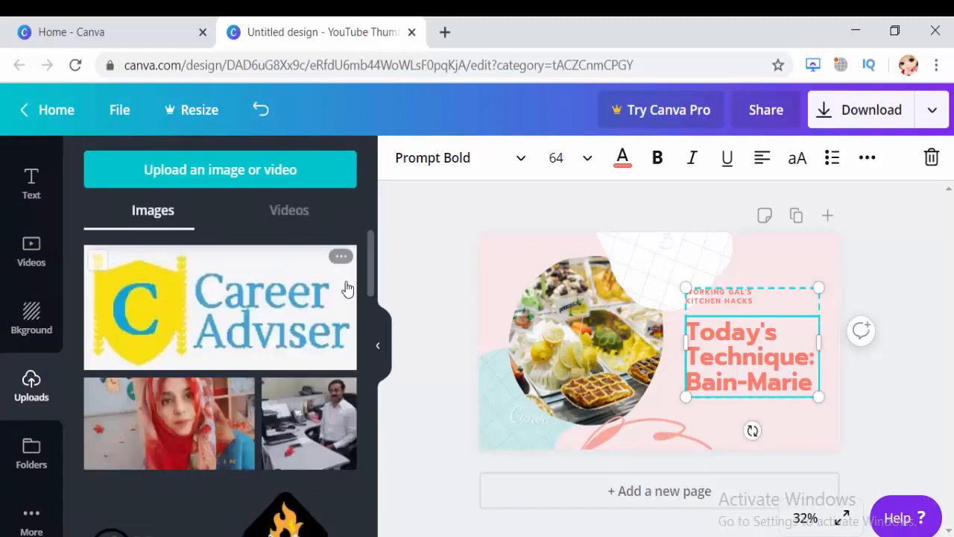
left_click(293, 321)
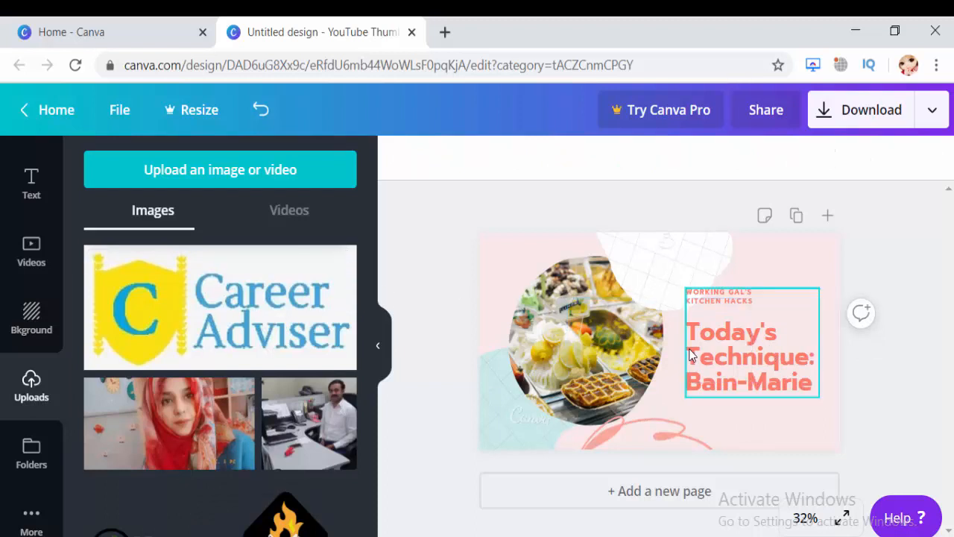
left_click(304, 528)
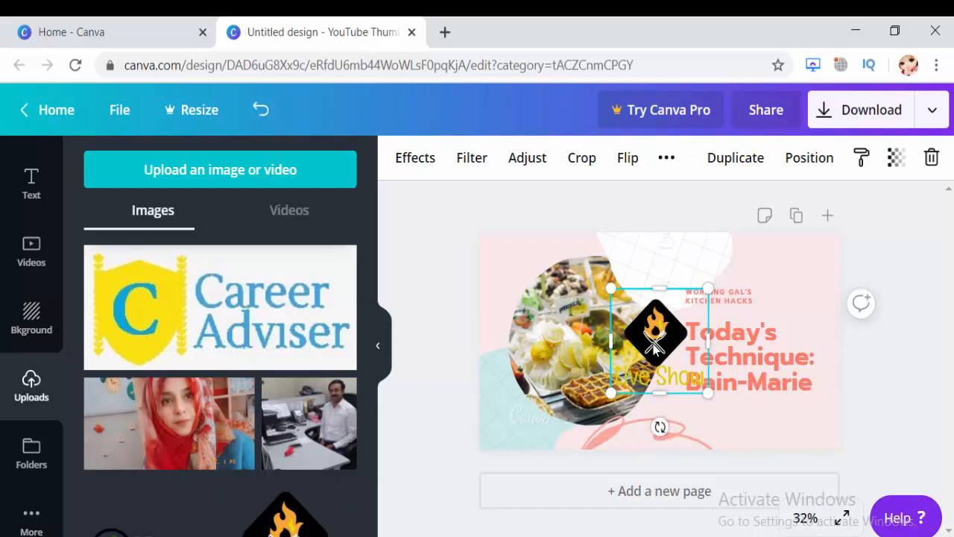
double_click(632, 346)
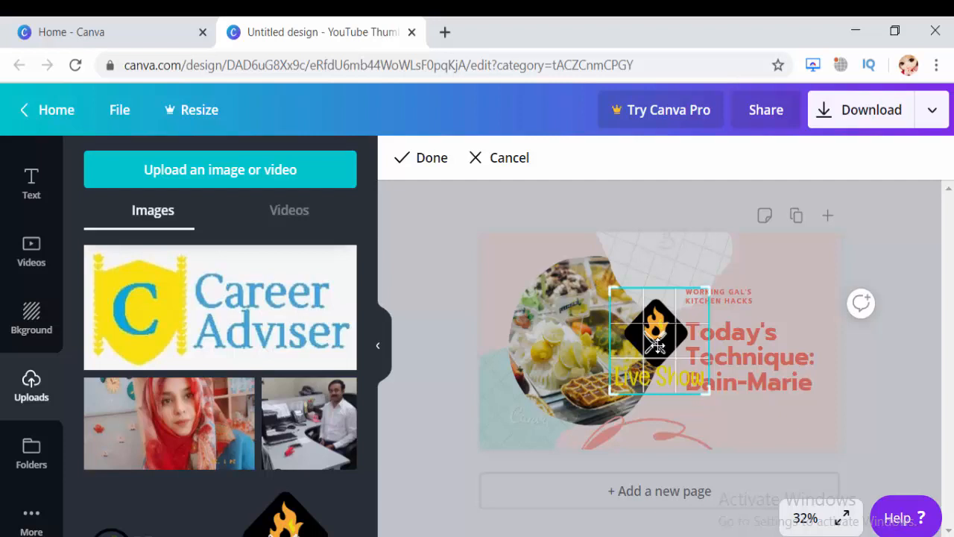
left_click(505, 224)
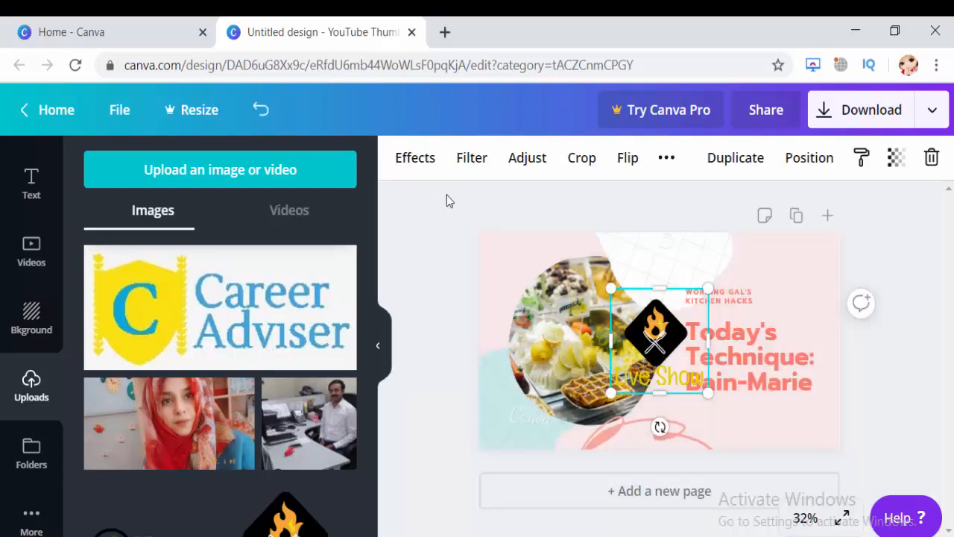
left_click_drag(661, 356, 530, 297)
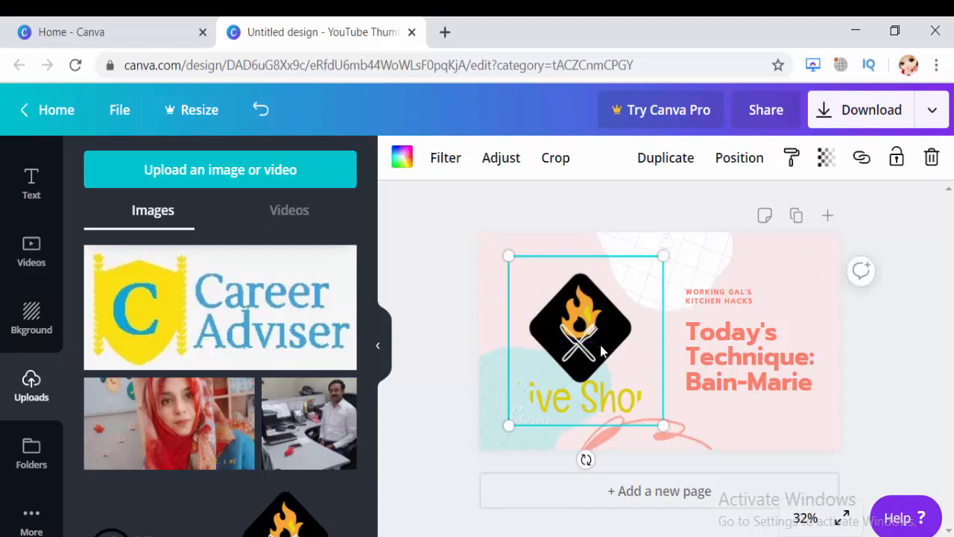
key("ctrl+z")
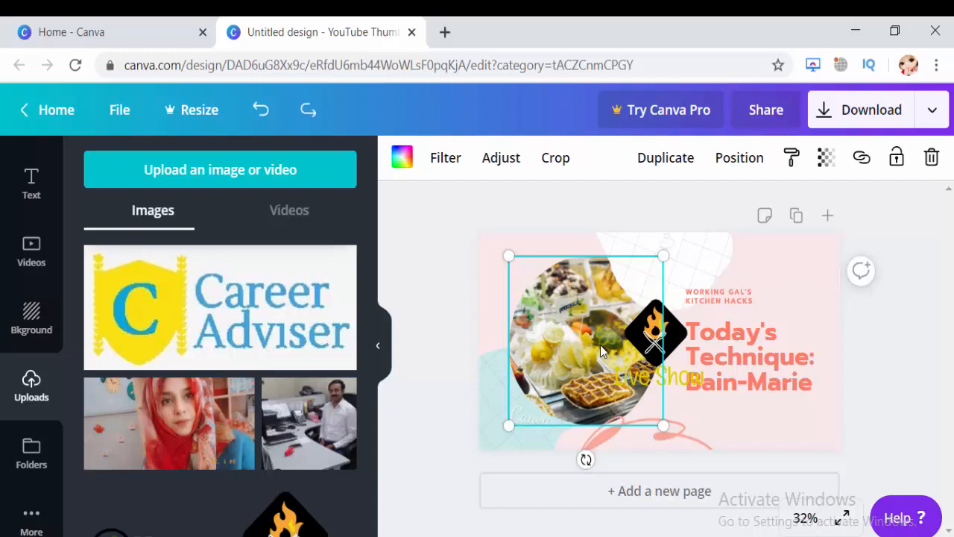
Move the Live Show logo to the thumbnail's upper-right corner and shrink it clear of the heading.
left_click(648, 342)
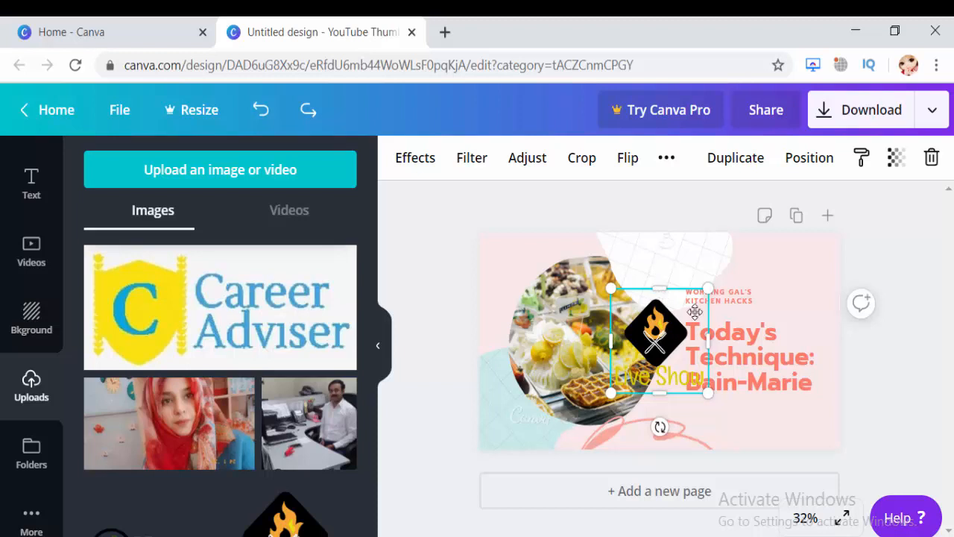
left_click_drag(663, 343, 787, 280)
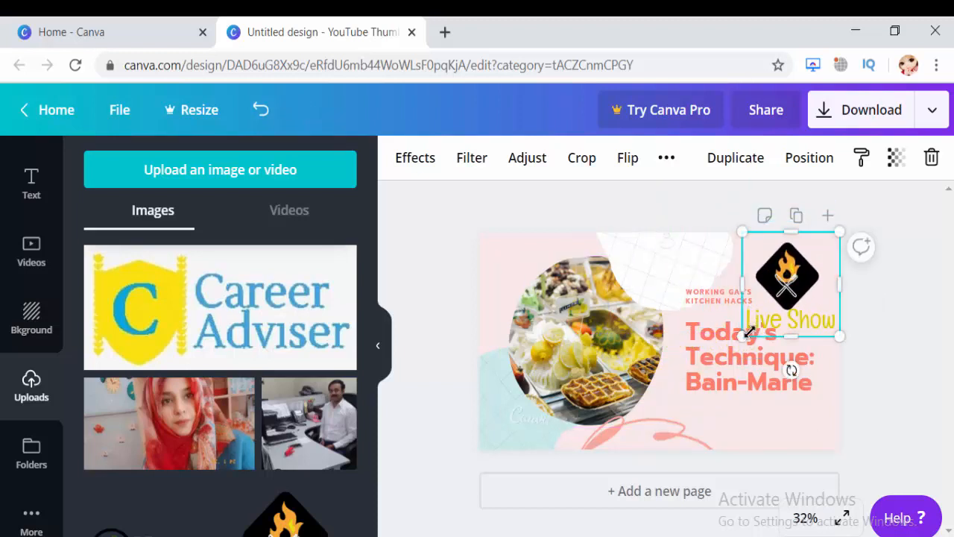
left_click_drag(747, 333, 778, 296)
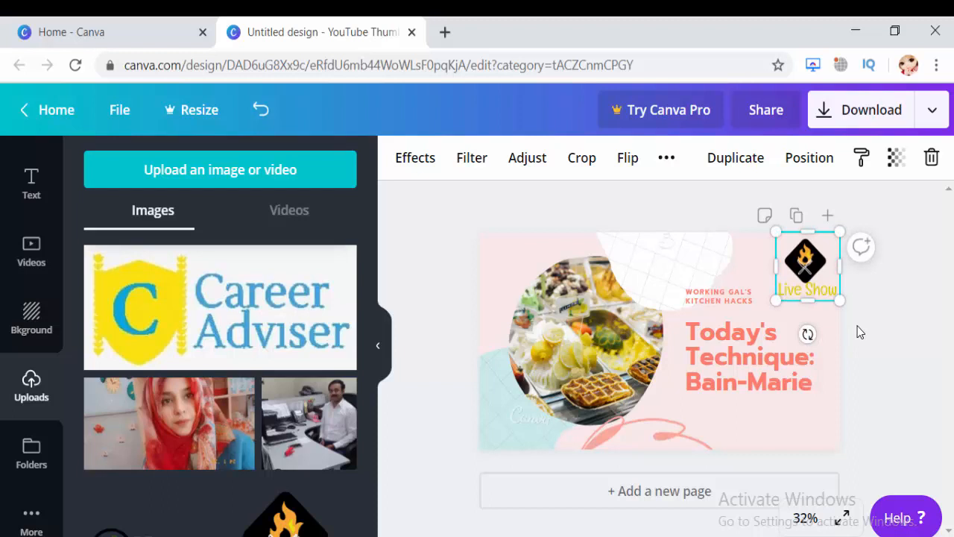
left_click(886, 355)
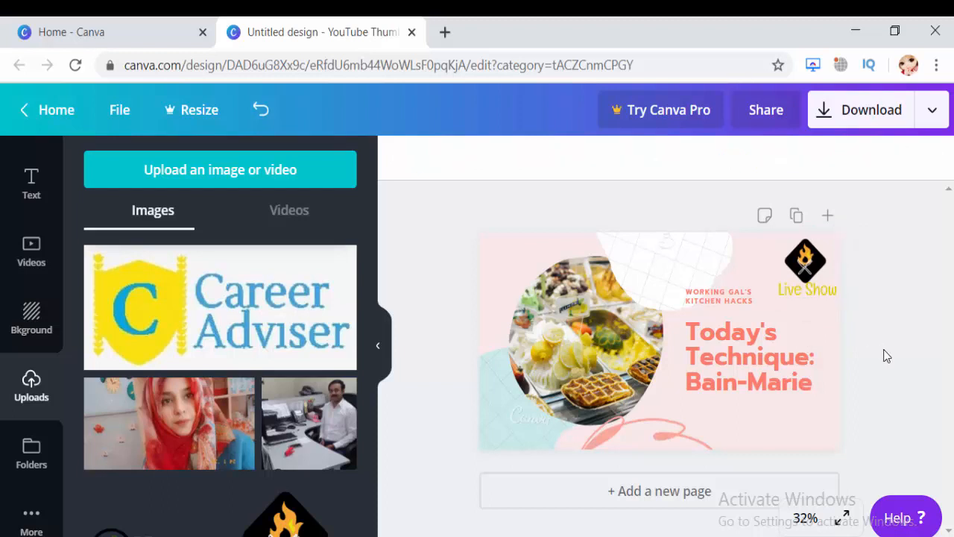
Clear the "Today's Technique: Bain-Marie" text from the thumbnail's heading.
left_click(765, 364)
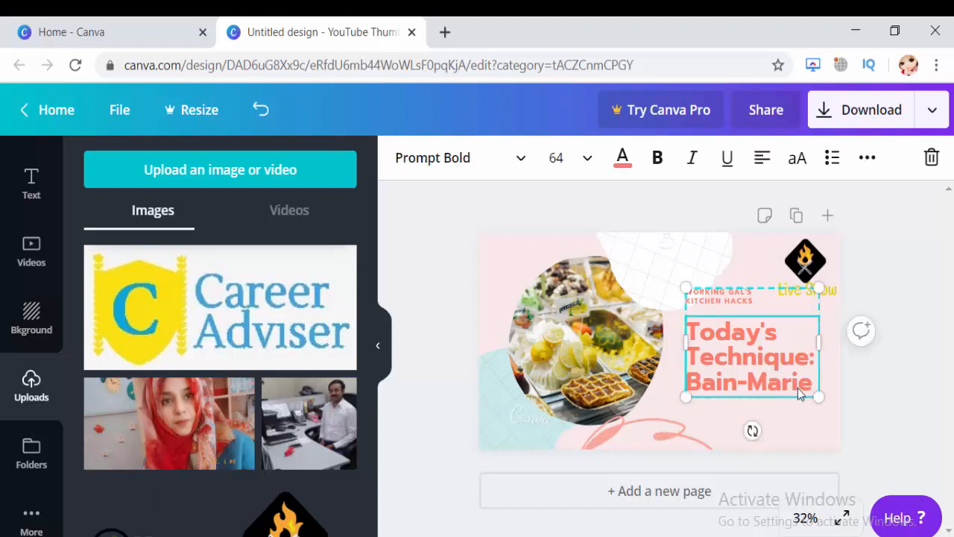
left_click(795, 384)
double_click(795, 384)
left_click_drag(739, 369, 692, 328)
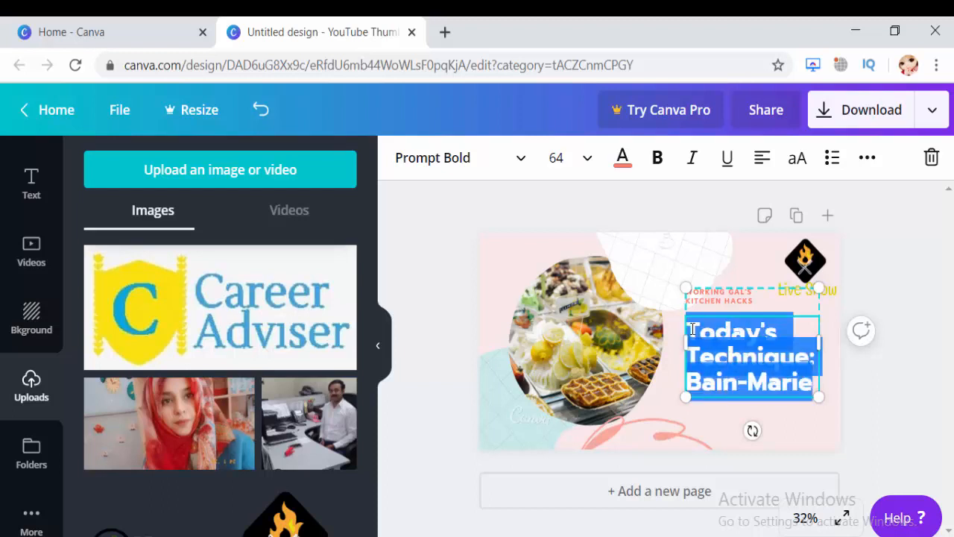
key("BackSpace")
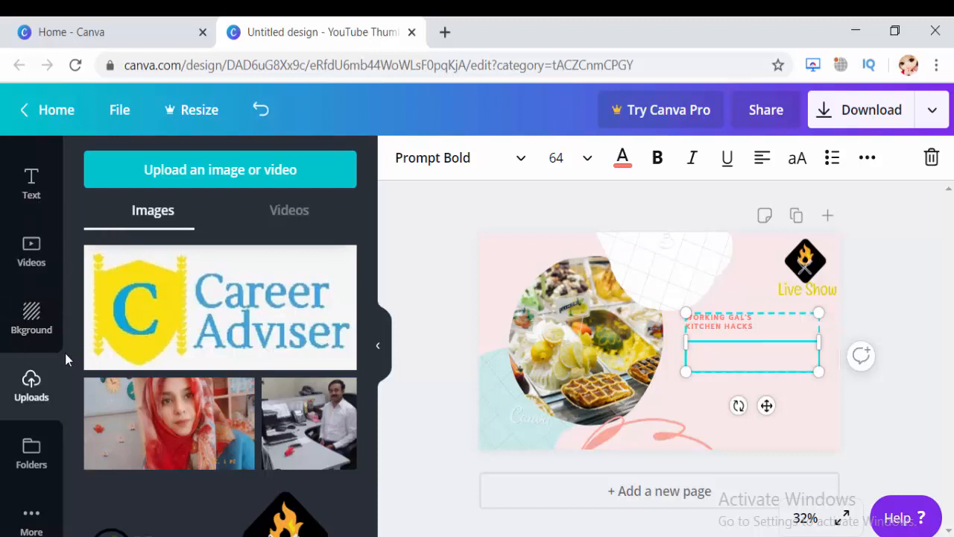
Enter LIVE COOKING SHOW as the new heading, with each word on its own line.
scroll(67, 266, "up", 3)
left_click(31, 167)
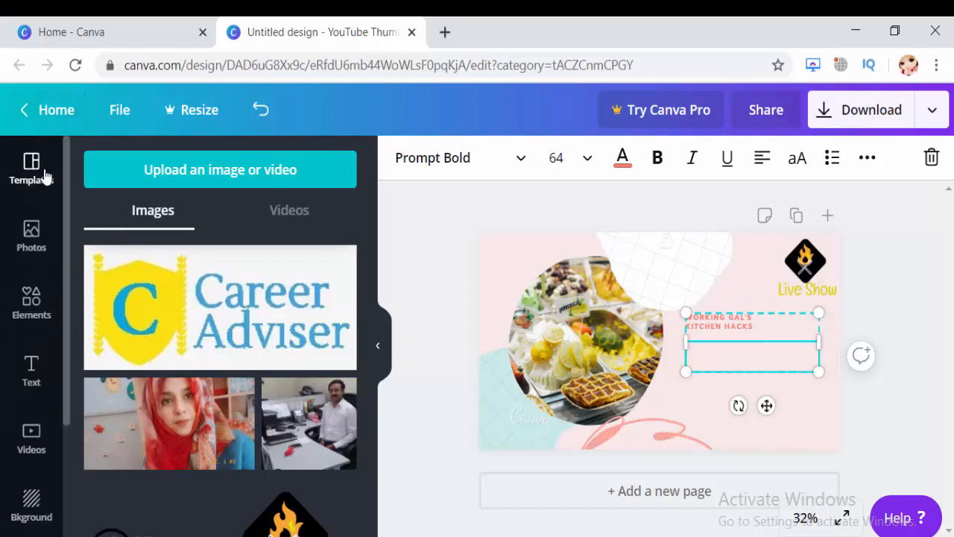
left_click(31, 367)
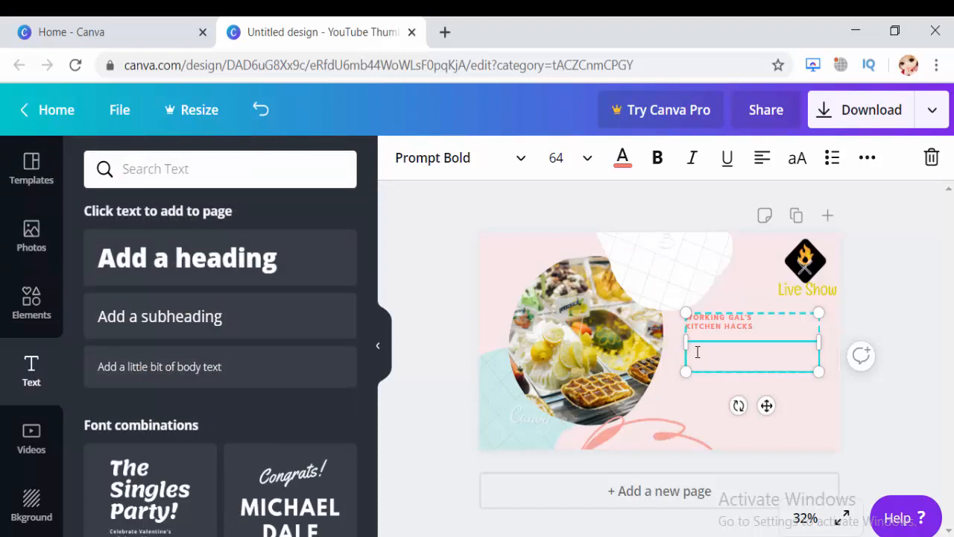
type("LIC")
key("BackSpace")
key("BackSpace")
type("IVE")
key("Return")
type("CO")
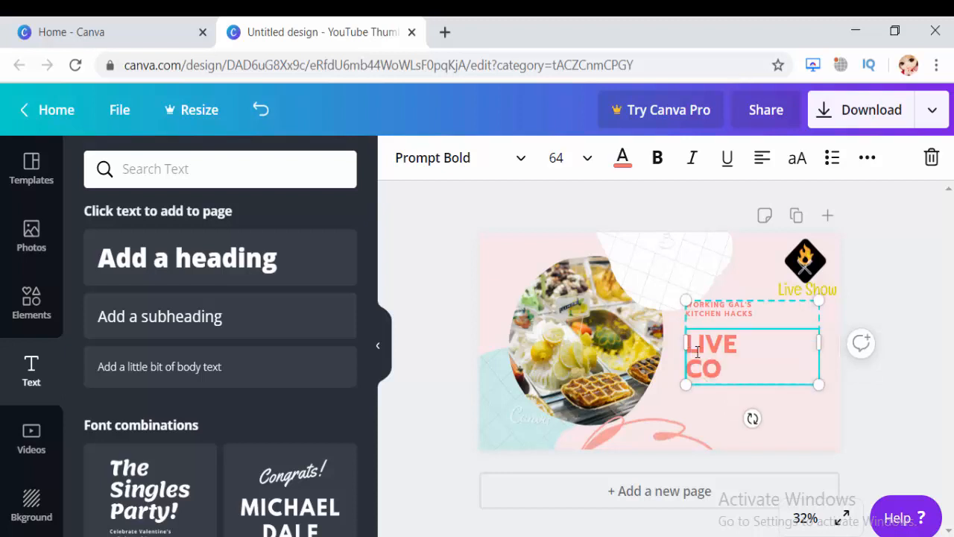
type("OKING")
key("Return")
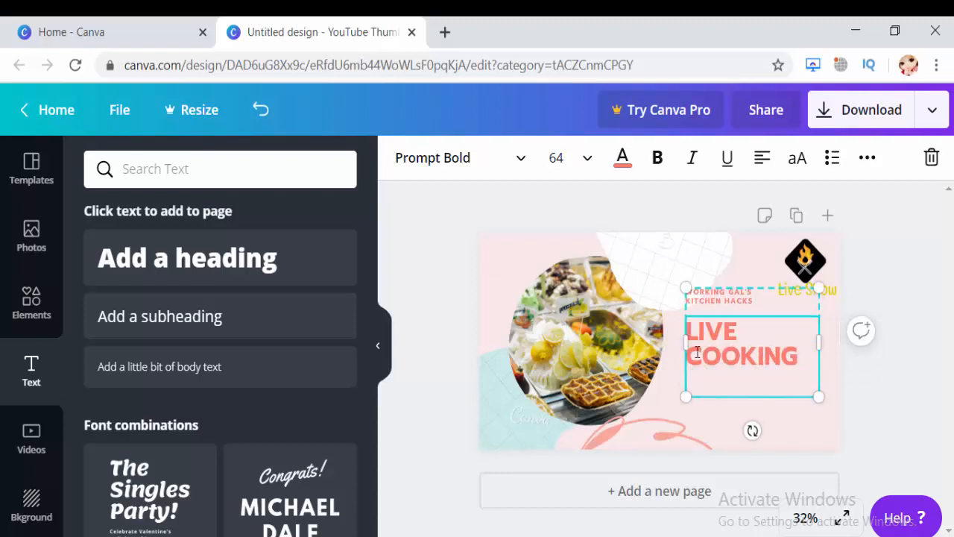
type("SHOW")
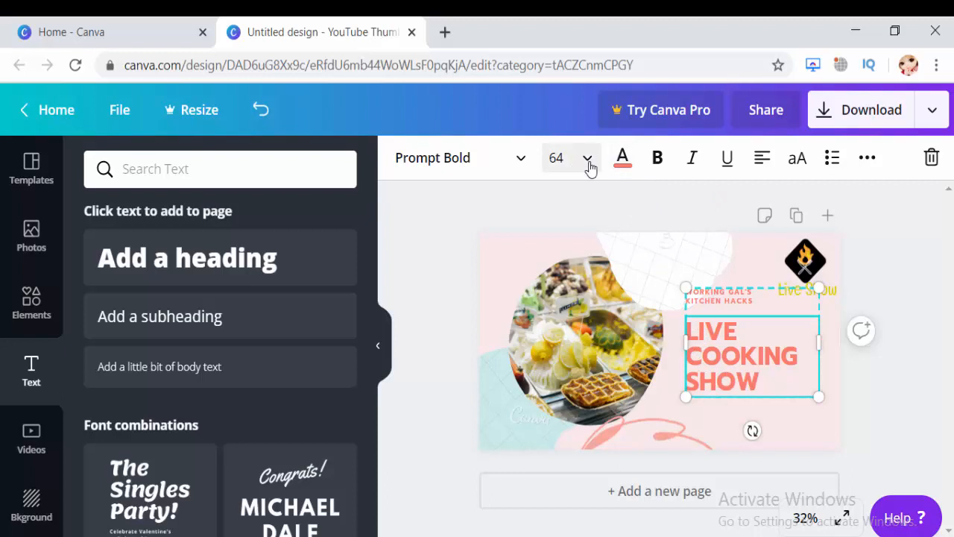
Enlarge the grouped text block until the LIVE COOKING SHOW heading has a font size of about 76.
left_click(521, 162)
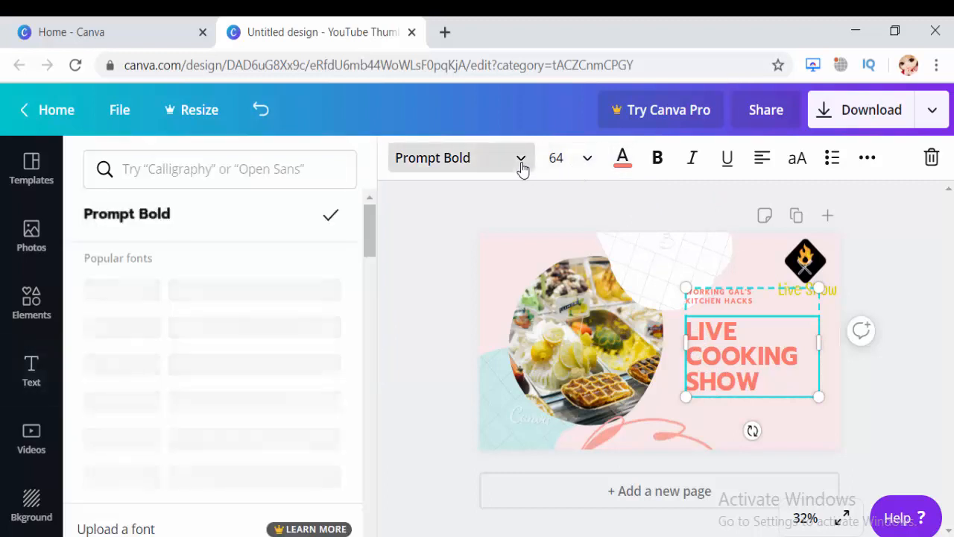
left_click(521, 162)
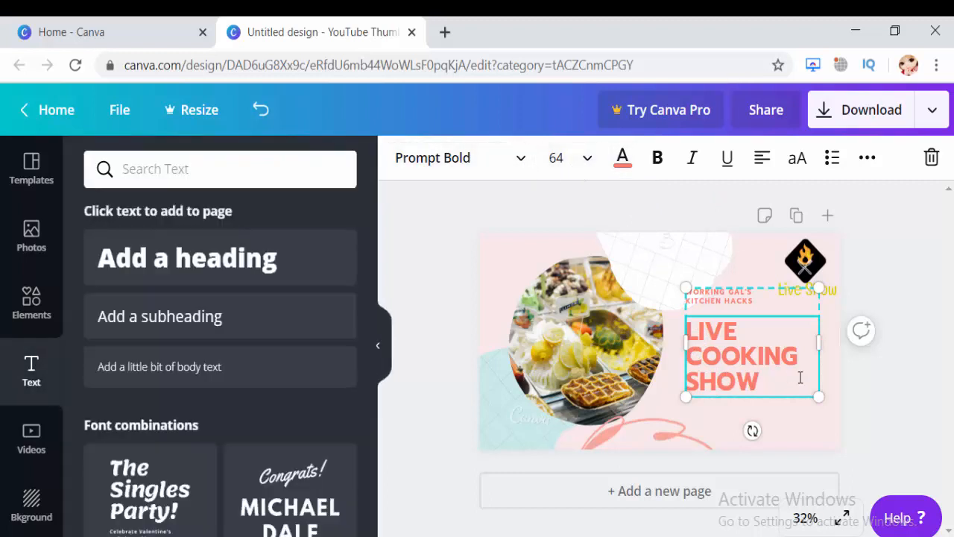
left_click_drag(822, 401, 837, 415)
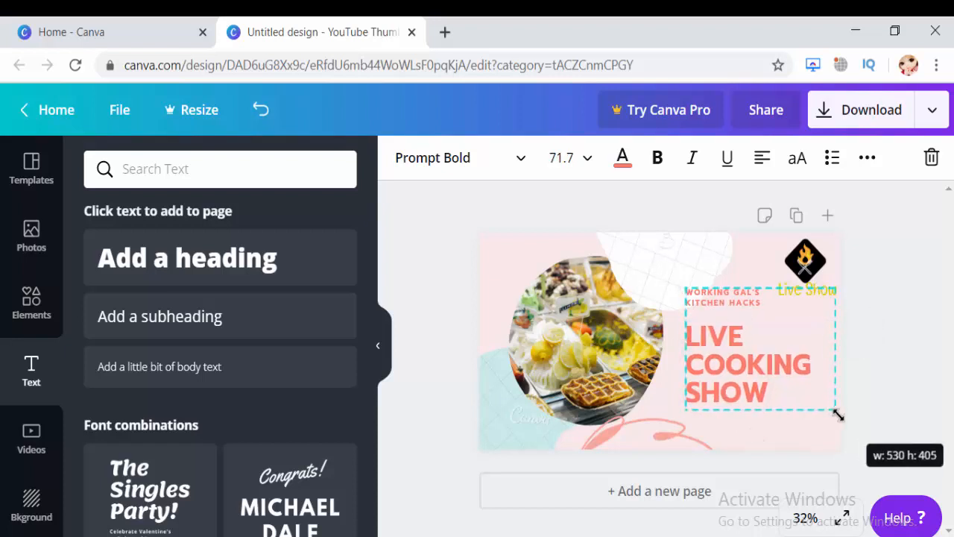
left_click_drag(685, 410, 673, 422)
Remove the "Working Gal's Kitchen Hacks" text above the heading and select the LIVE COOKING SHOW heading.
left_click(747, 307)
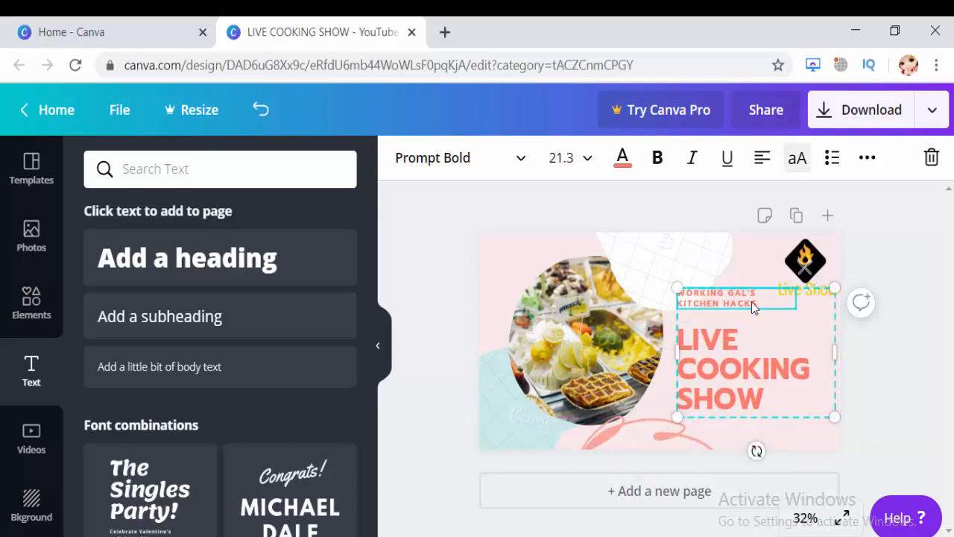
left_click_drag(756, 304, 678, 288)
key("BackSpace")
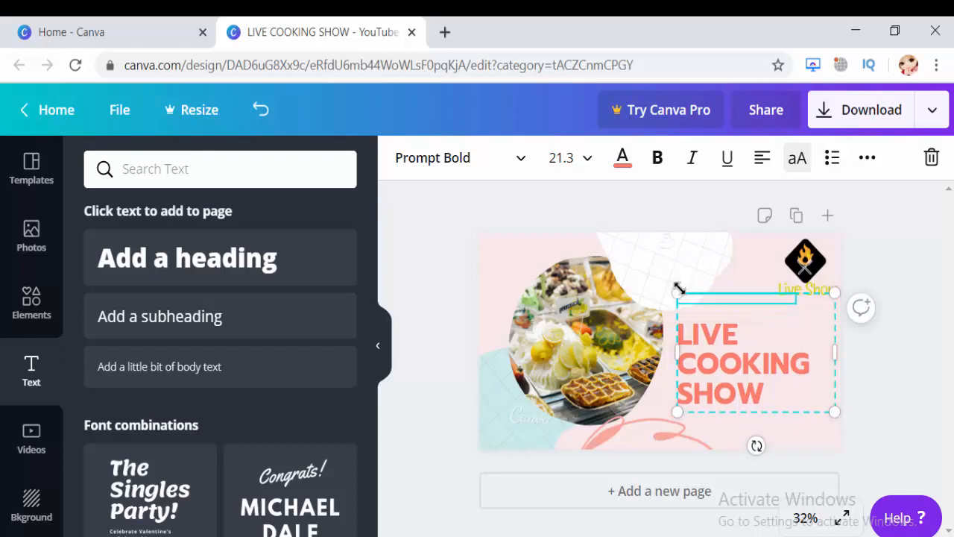
left_click(867, 381)
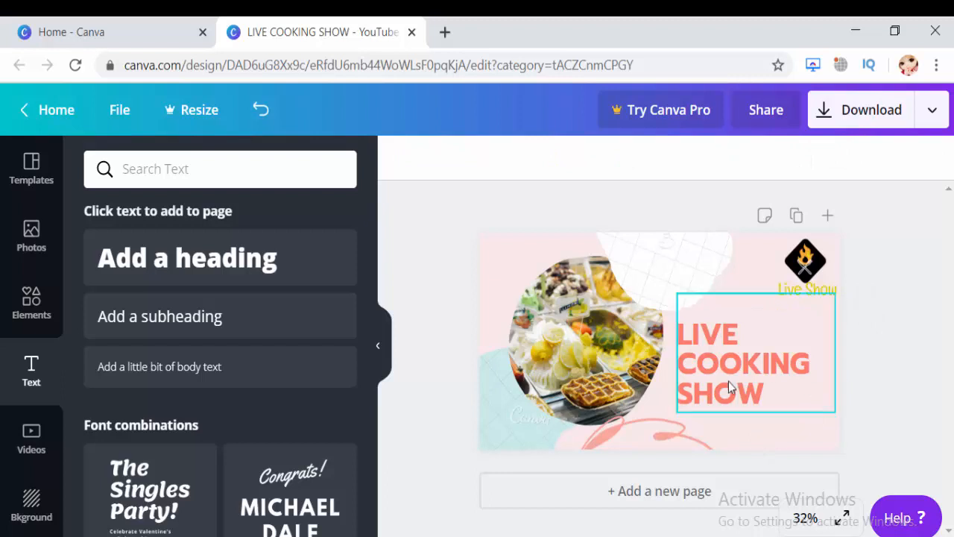
left_click(707, 395)
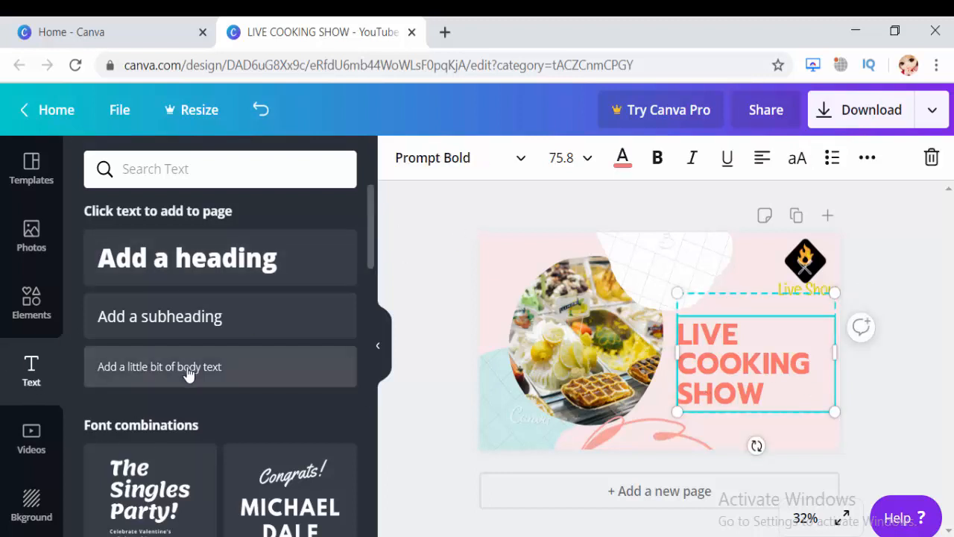
Add a body text line below the LIVE COOKING SHOW heading and replace its placeholder with 12:00 AM.
left_click_drag(371, 237, 349, 302)
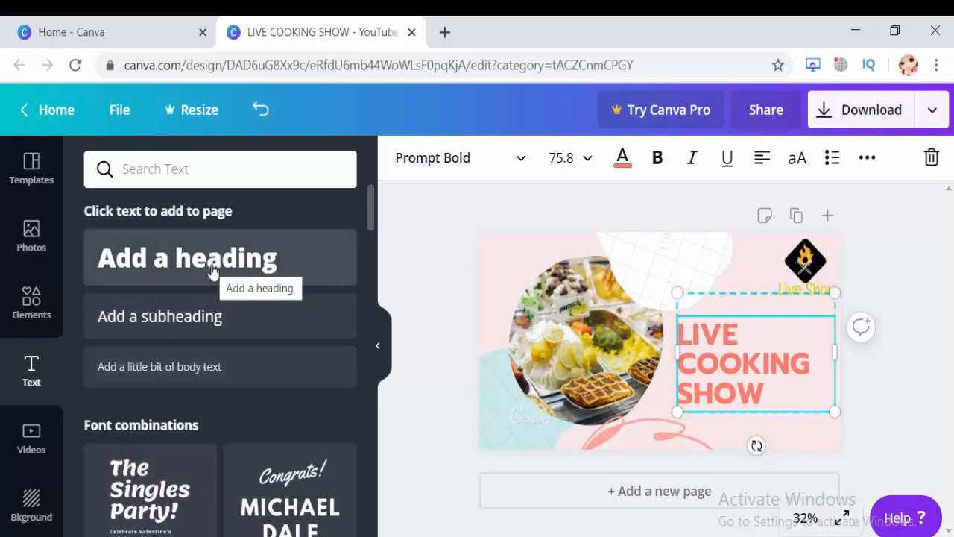
left_click(190, 379)
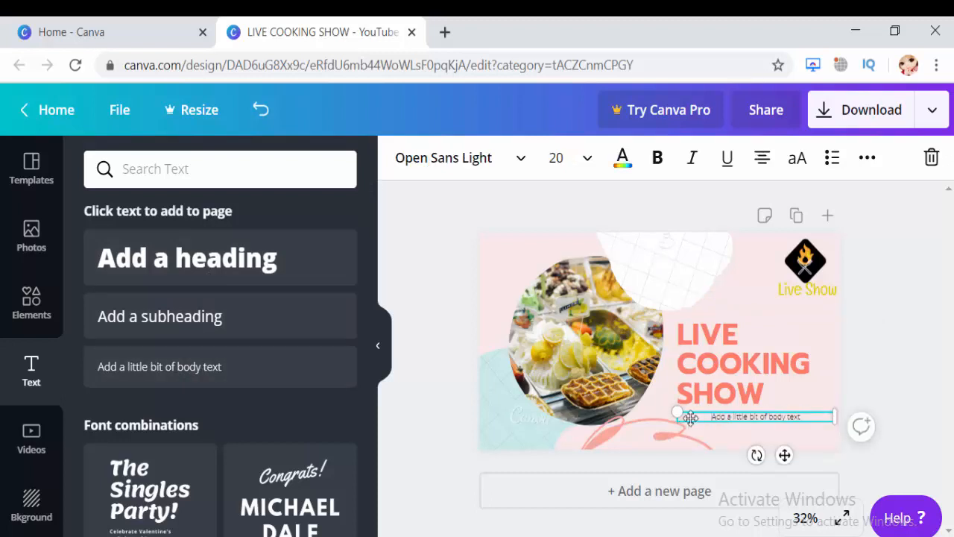
left_click_drag(803, 417, 701, 419)
key("BackSpace")
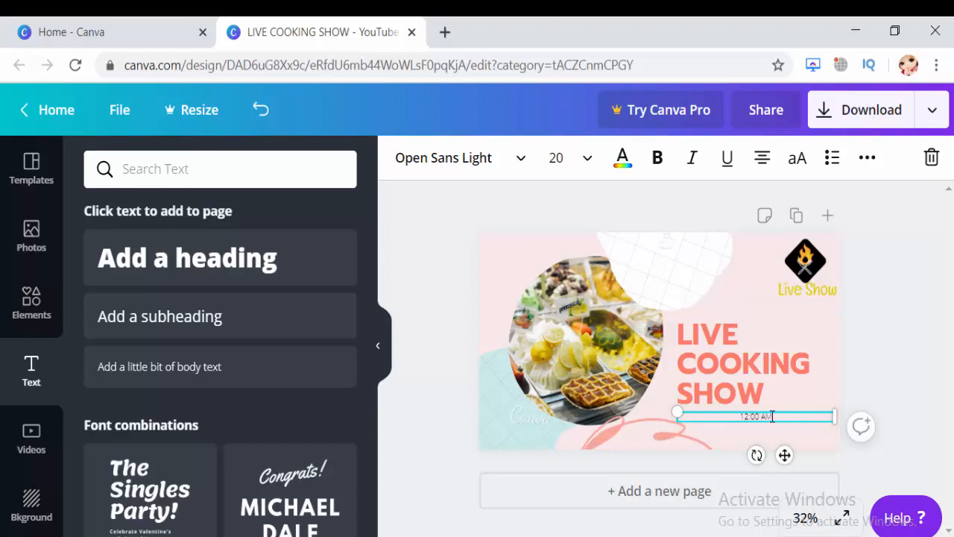
Set the 12:00 AM text to font size 28 and change its font to Aileron Regular.
left_click(585, 156)
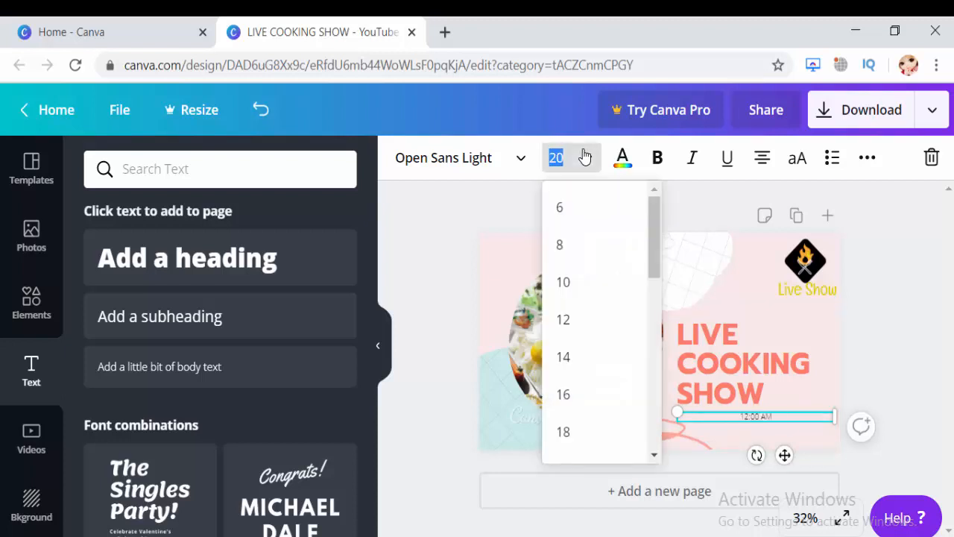
left_click_drag(652, 237, 645, 313)
left_click(584, 287)
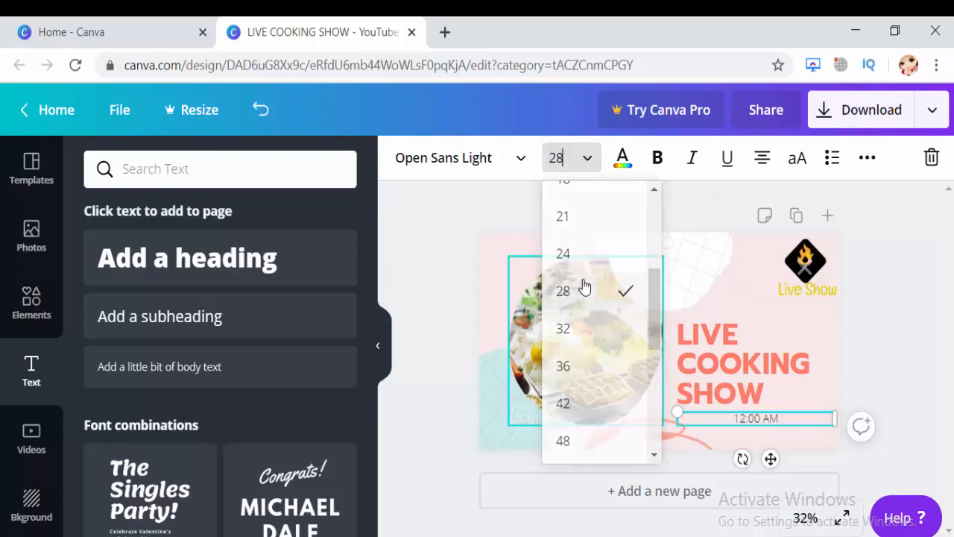
left_click(516, 164)
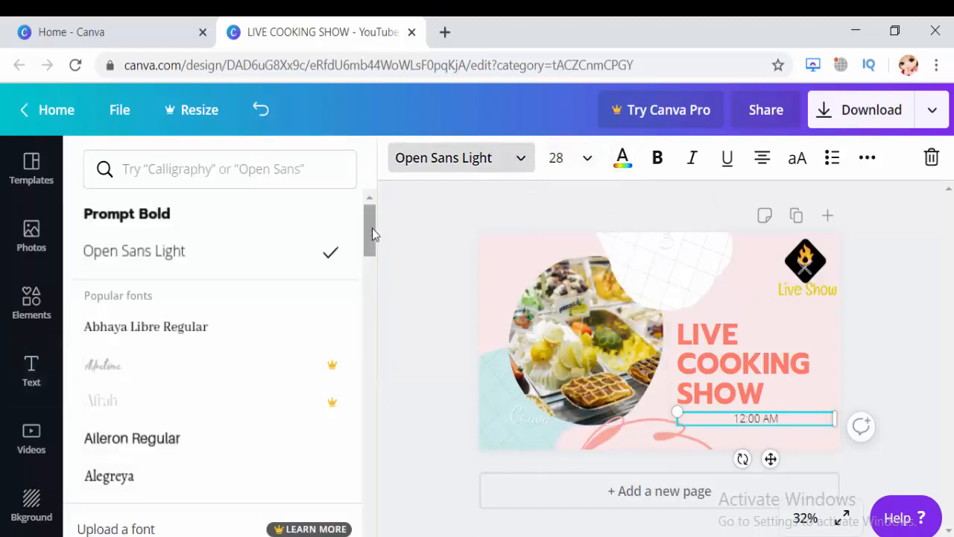
left_click(255, 440)
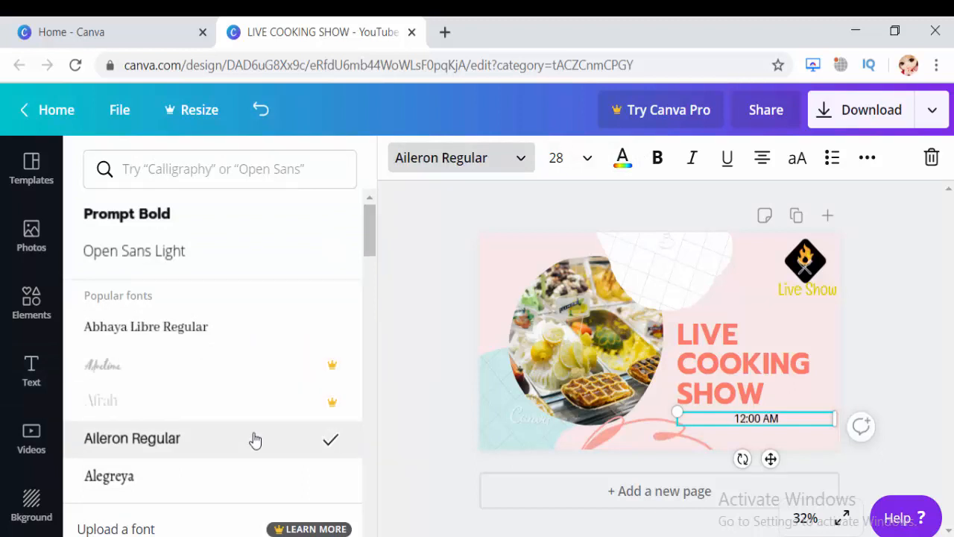
Give the 12:00 AM text a custom bright yellow colour.
left_click(622, 161)
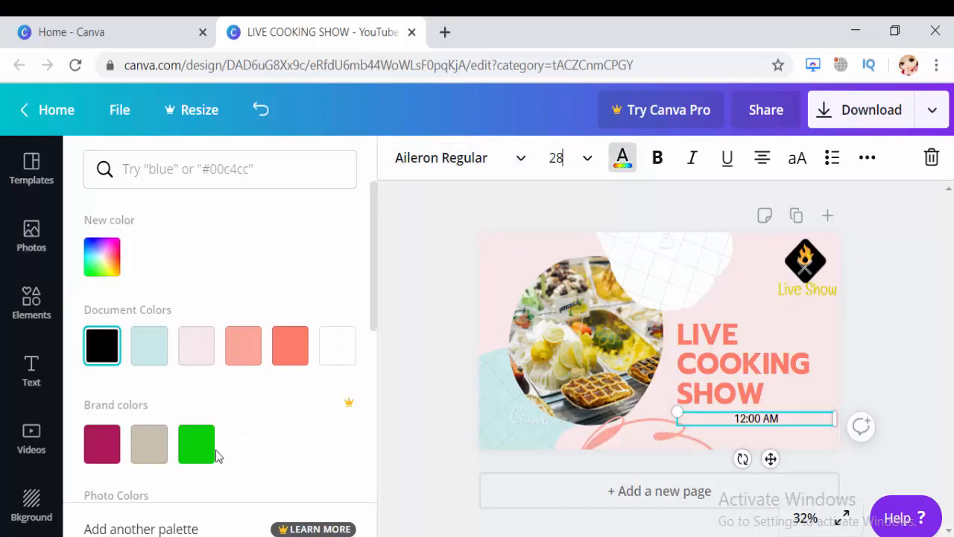
left_click(95, 268)
left_click(186, 465)
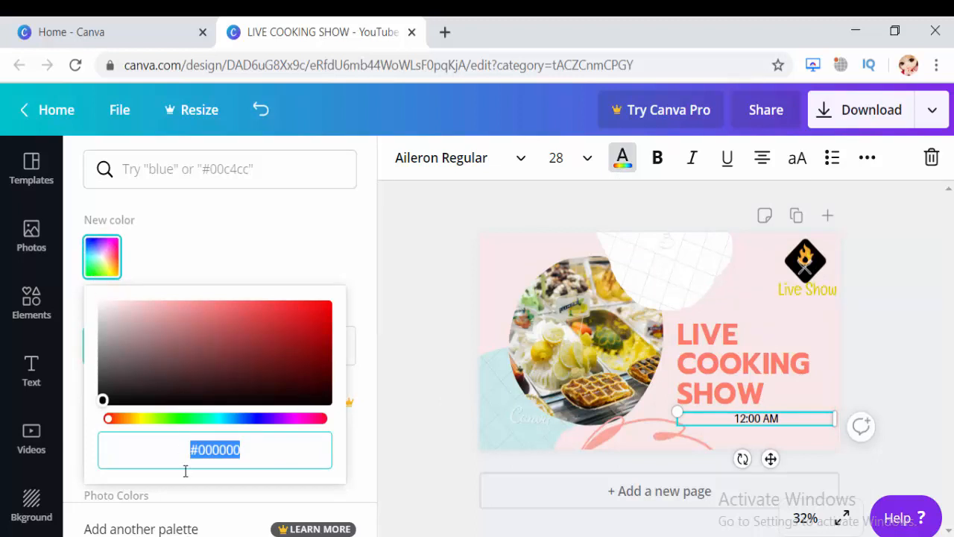
left_click(149, 418)
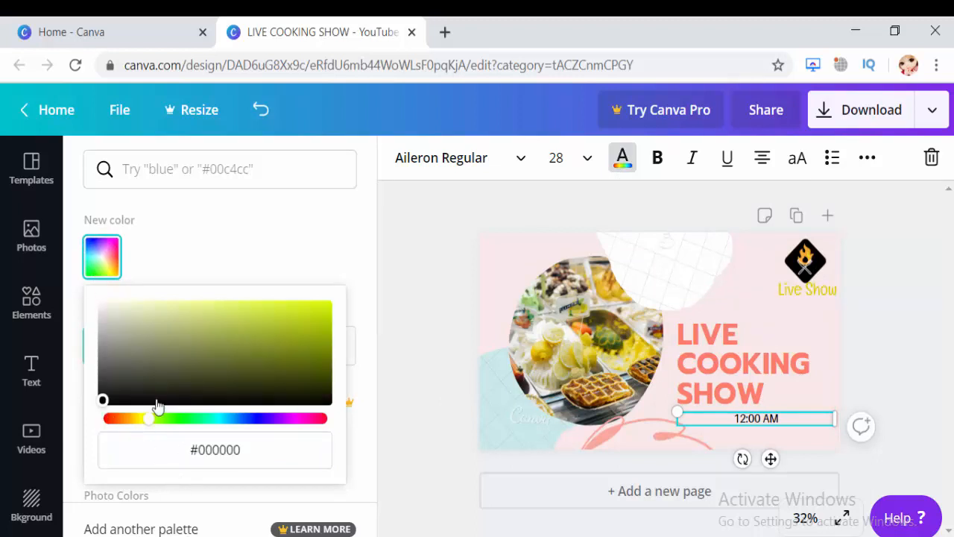
left_click(305, 312)
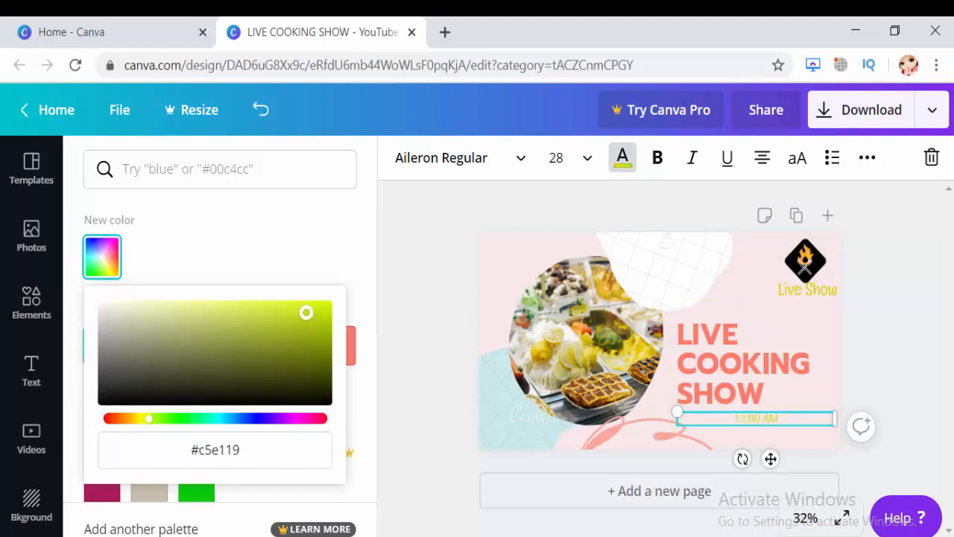
left_click(321, 305)
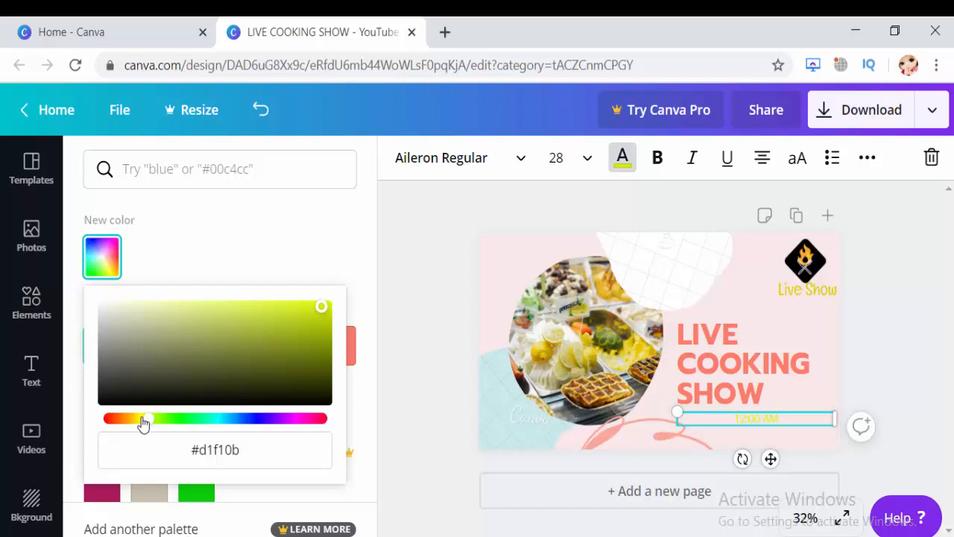
left_click_drag(149, 422, 140, 424)
Try bold formatting on the 12:00 AM text, and switch it off again.
left_click(583, 170)
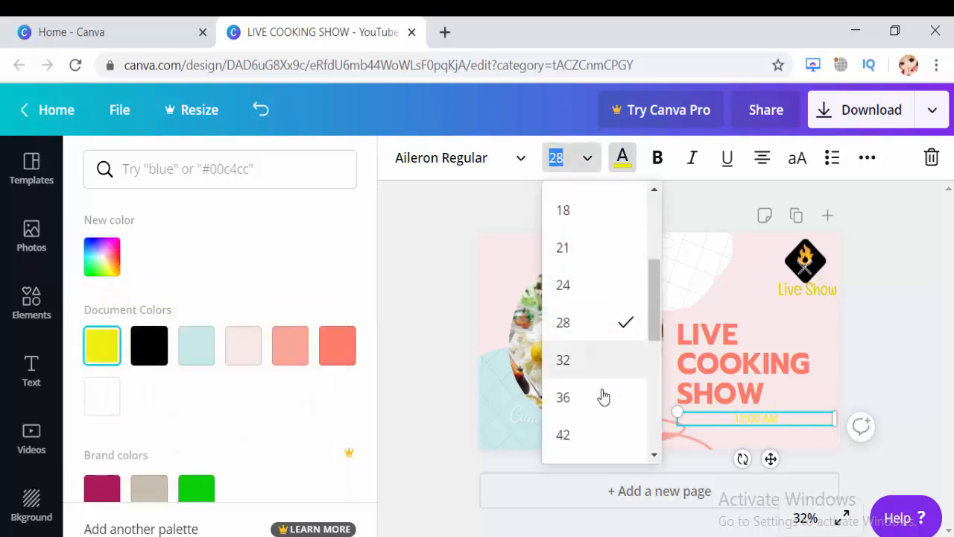
left_click(655, 161)
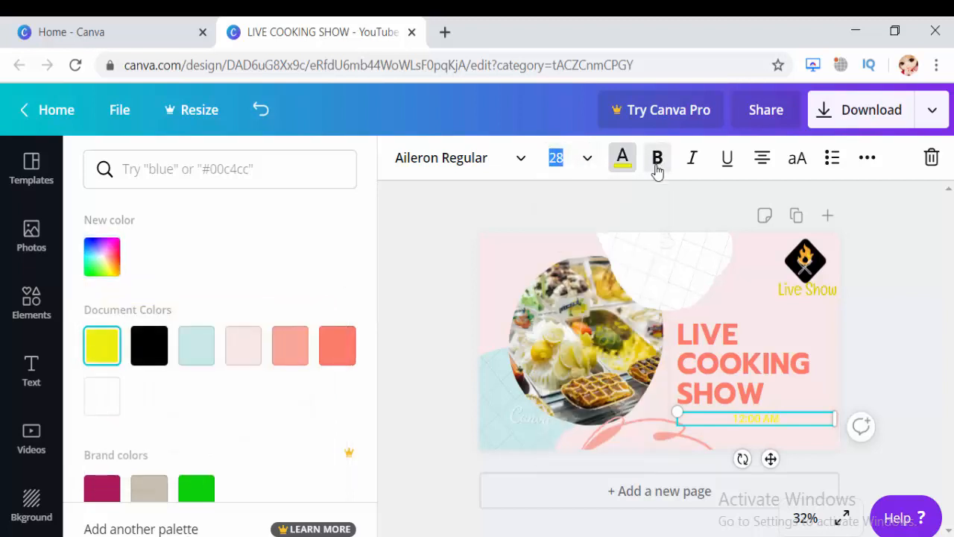
left_click_drag(783, 418, 729, 419)
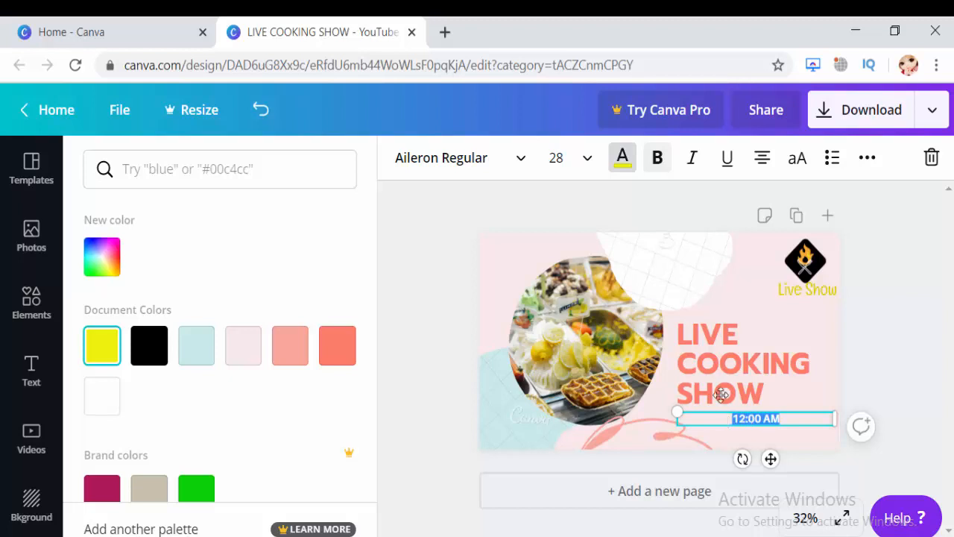
left_click(663, 167)
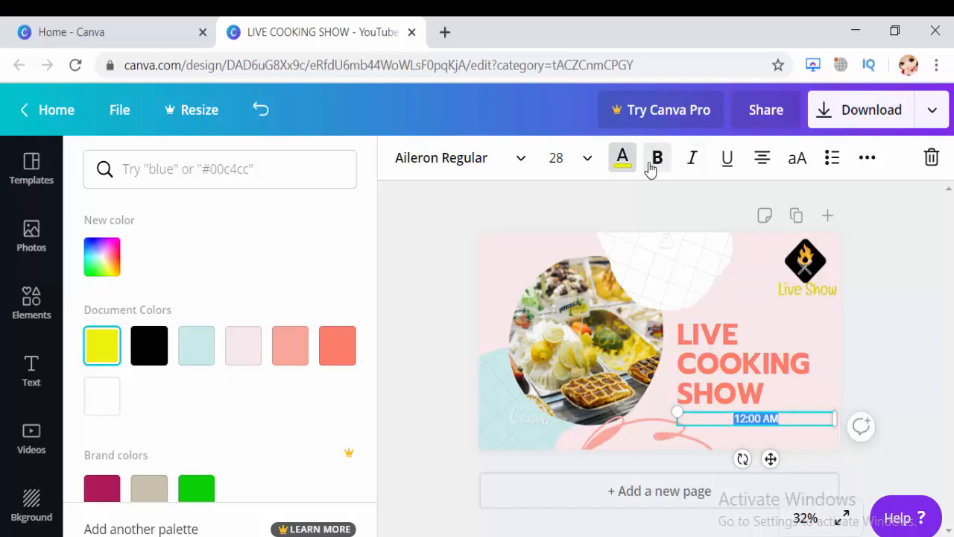
Increase the 12:00 AM text to font size 64 and deselect it.
left_click(586, 162)
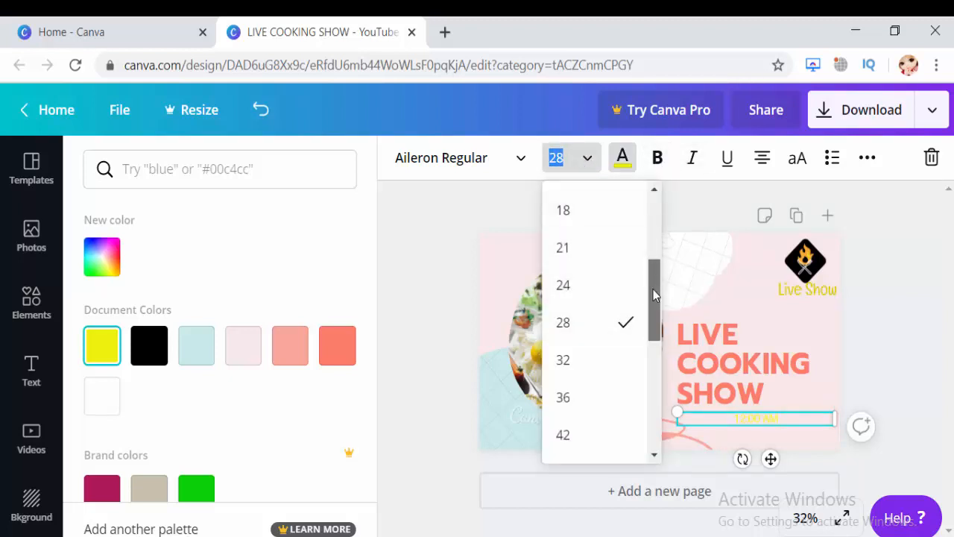
left_click_drag(653, 289, 652, 339)
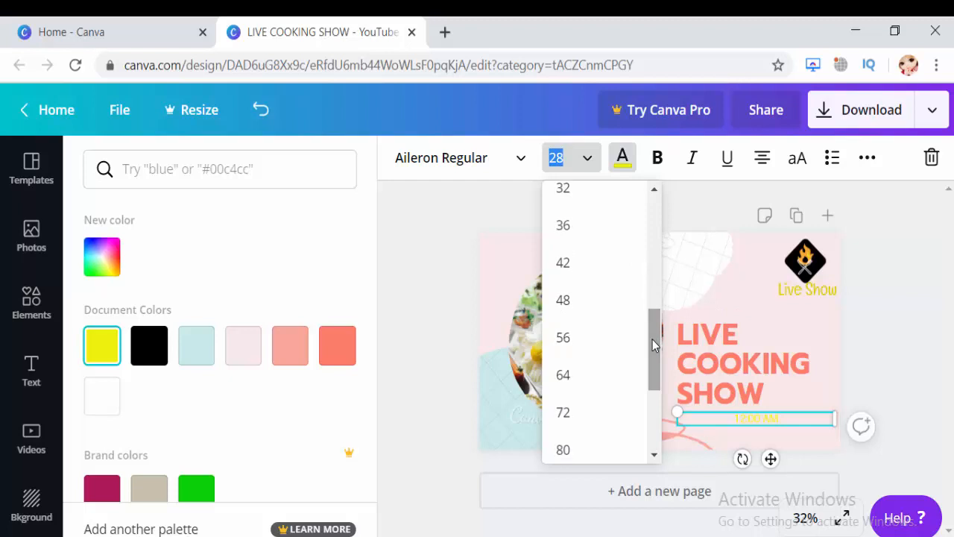
left_click(601, 375)
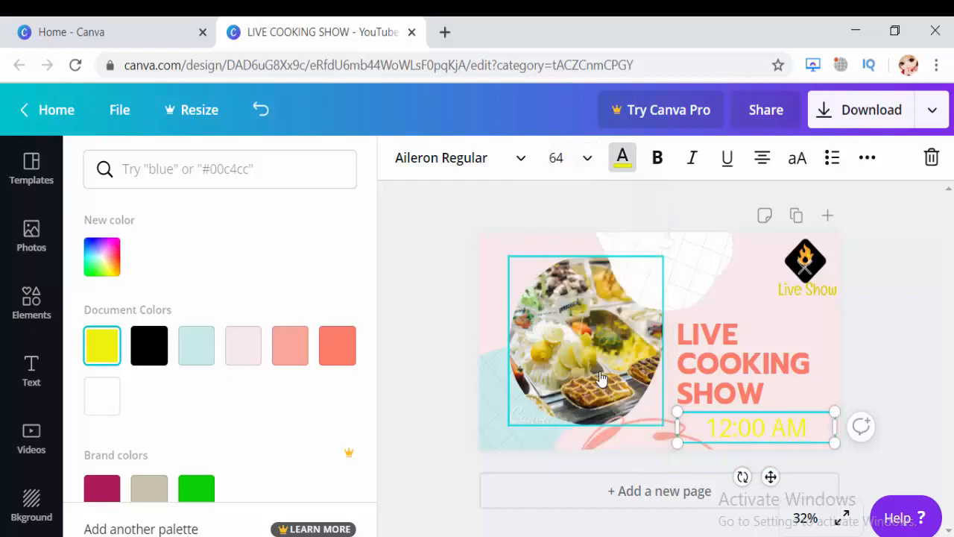
left_click(897, 376)
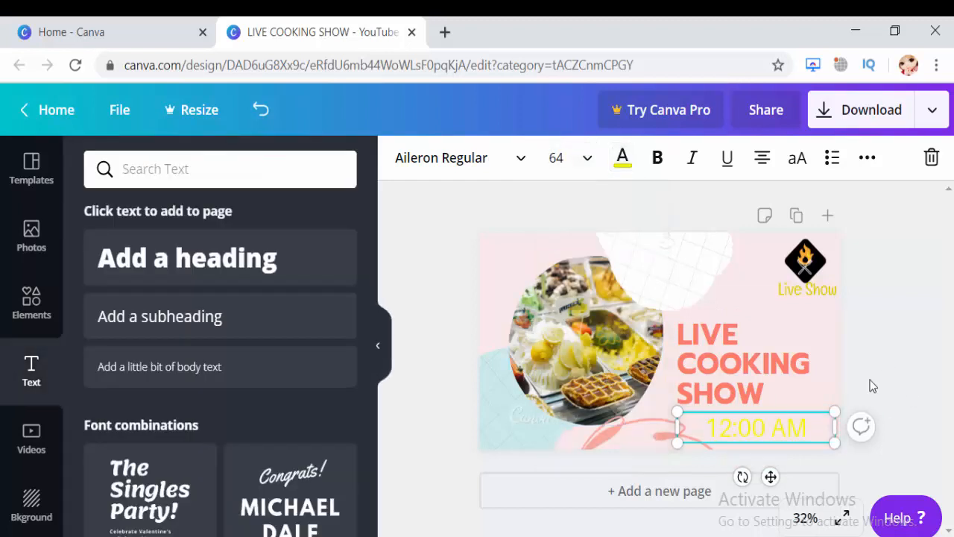
left_click(428, 249)
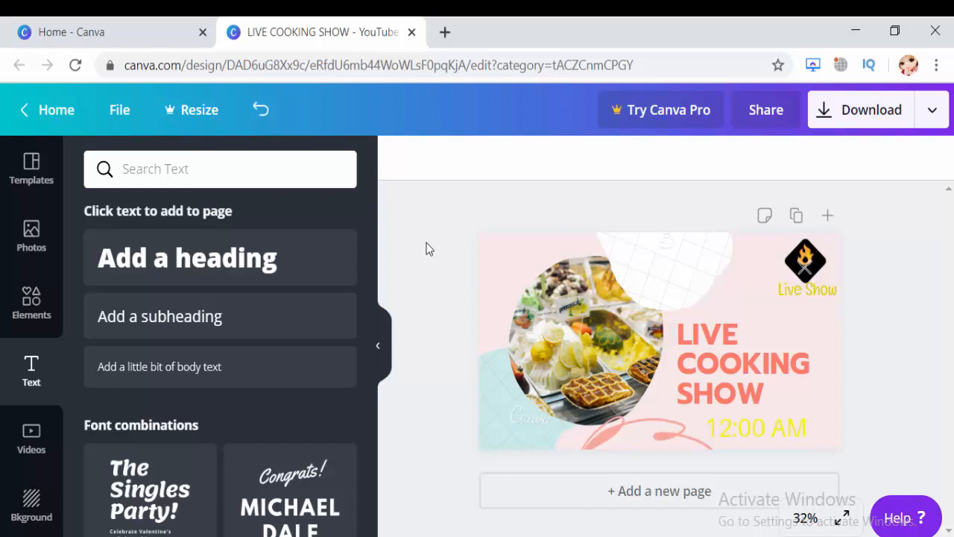
Review the file types offered for downloading the thumbnail, keep PNG, and close the download settings.
left_click(890, 122)
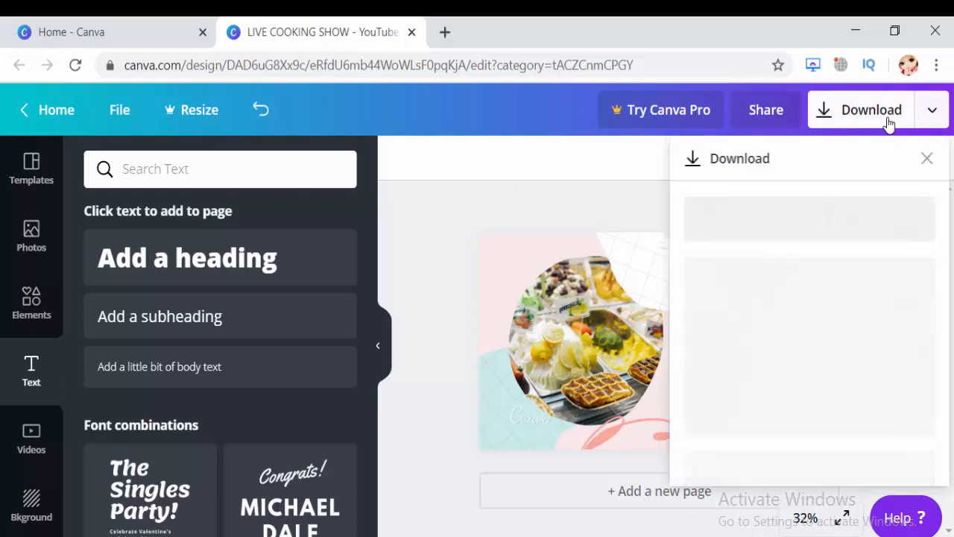
left_click(901, 249)
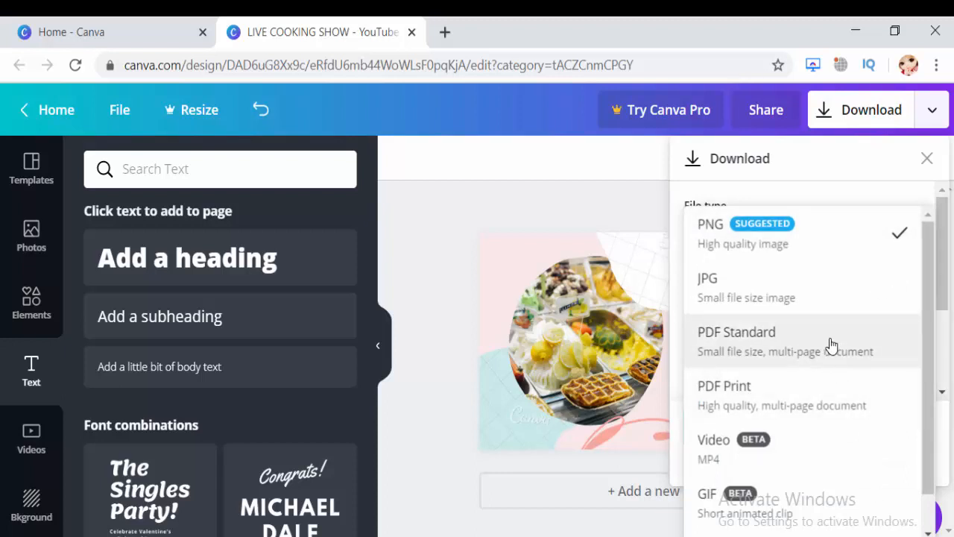
left_click(757, 258)
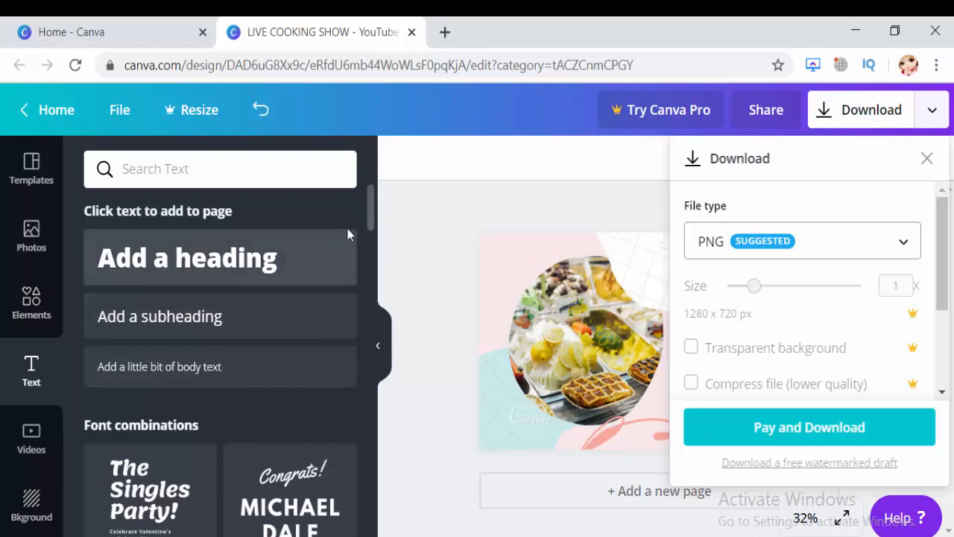
left_click(373, 223)
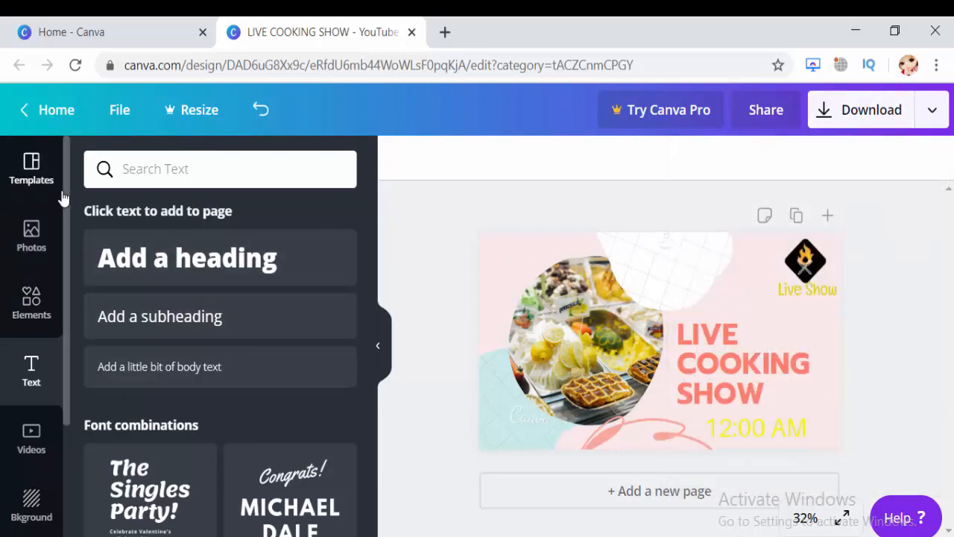
Return from the salmon template set to the Food YouTube Thumbnail results and apply the "A Healthy Lunch" template to the page.
left_click(35, 170)
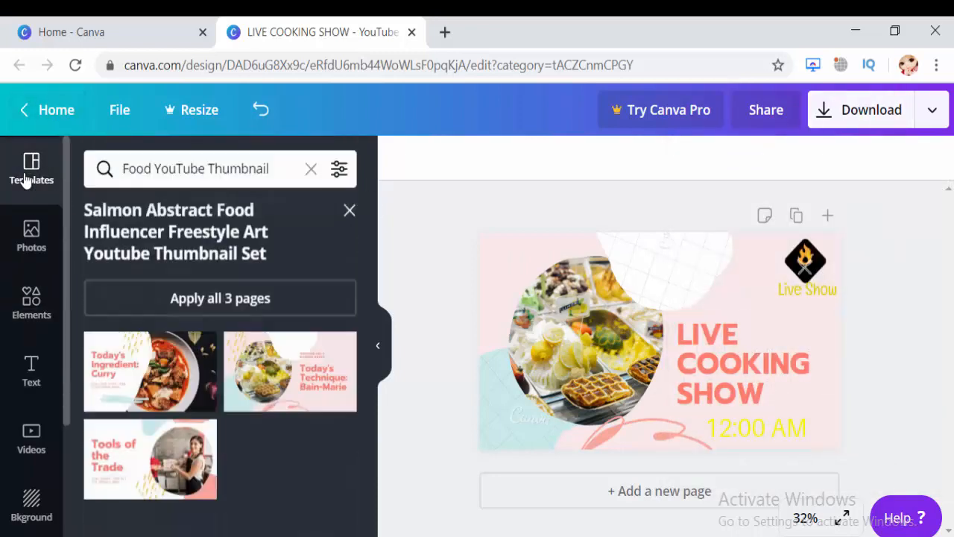
left_click(45, 237)
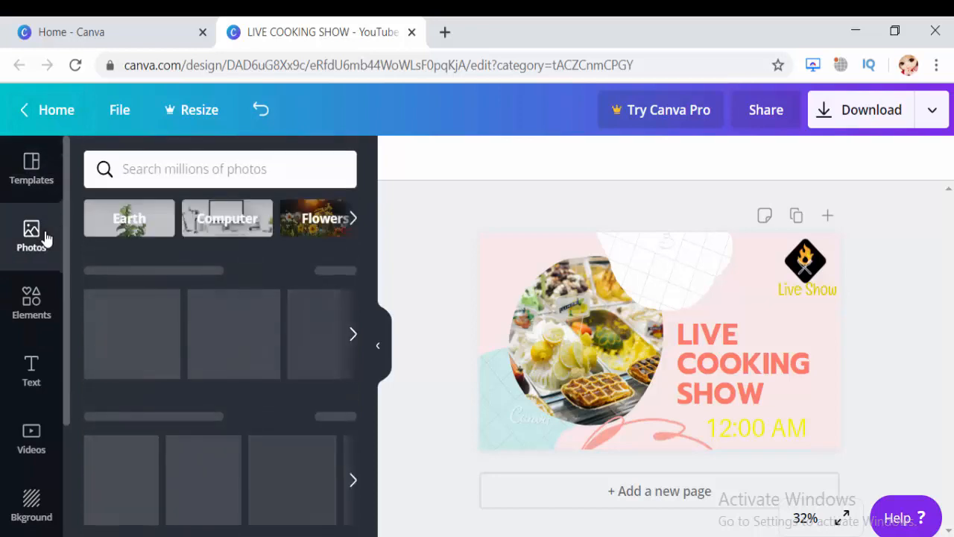
left_click(15, 166)
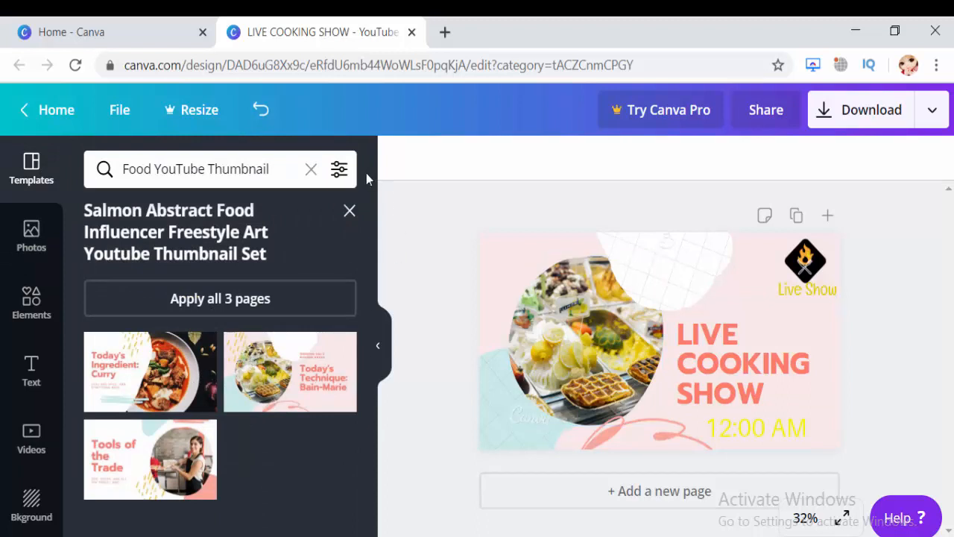
left_click(349, 211)
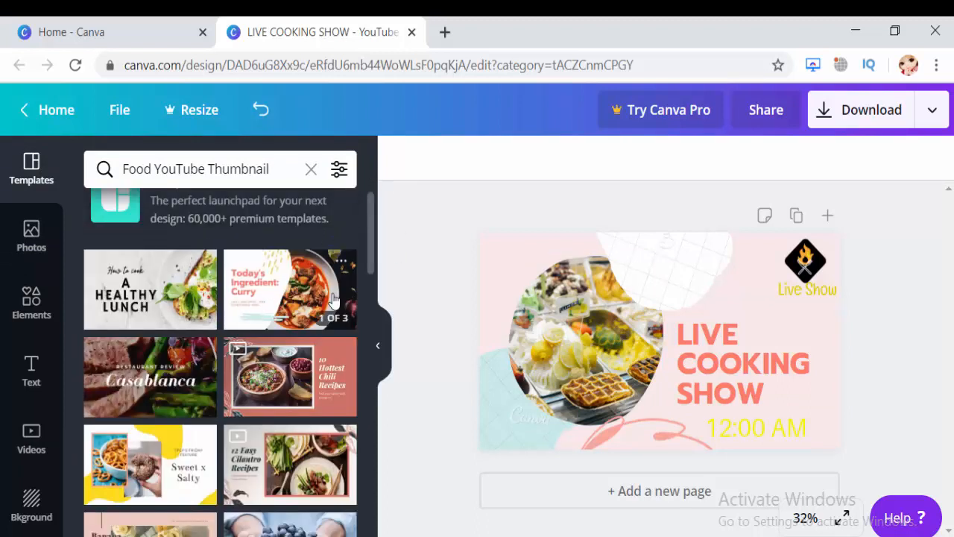
left_click(159, 300)
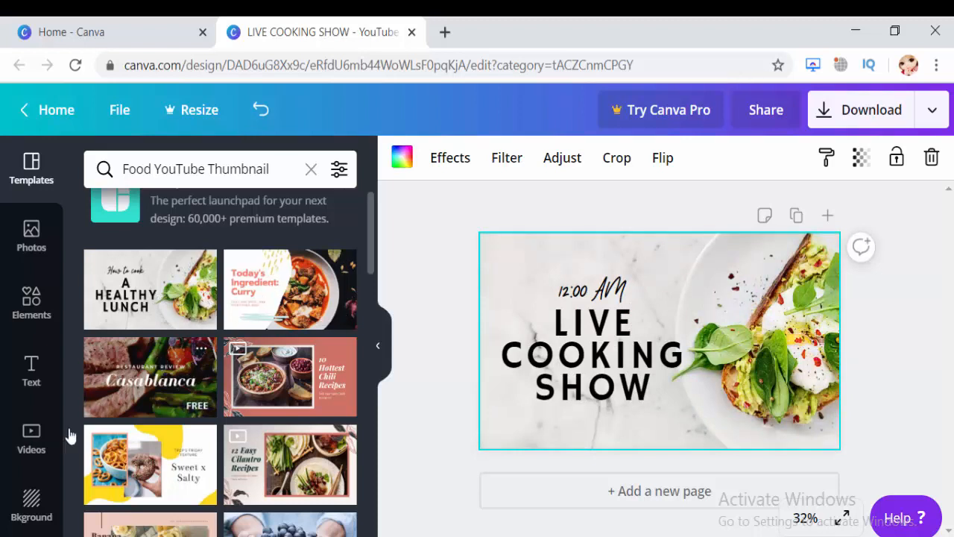
Add the uploaded Live Show flame logo to the thumbnail and move it to the design's upper-left corner.
scroll(64, 417, "down", 3)
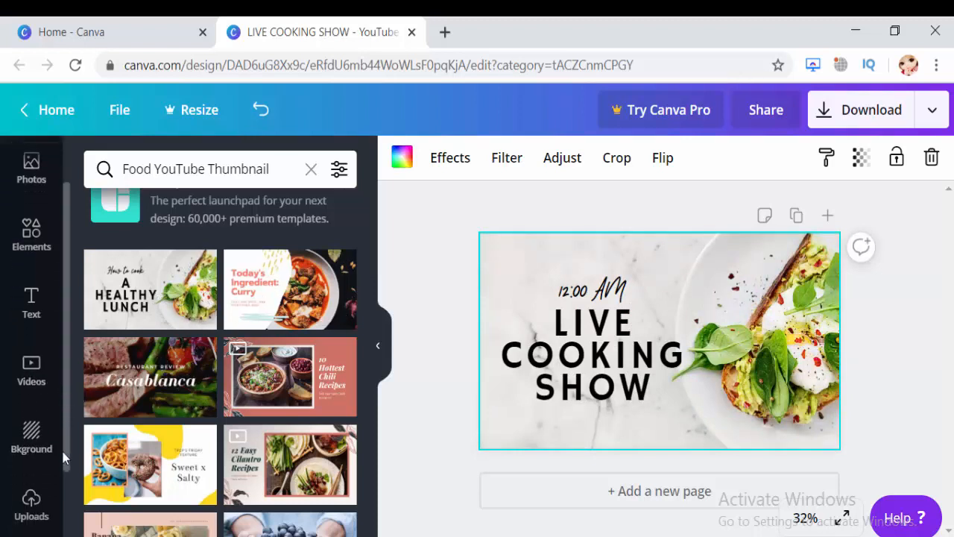
left_click(32, 415)
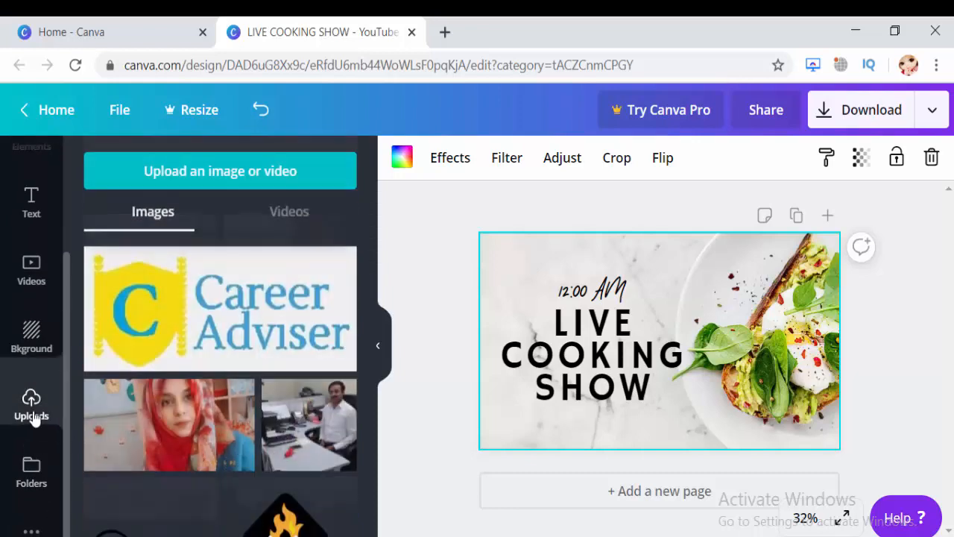
left_click(298, 530)
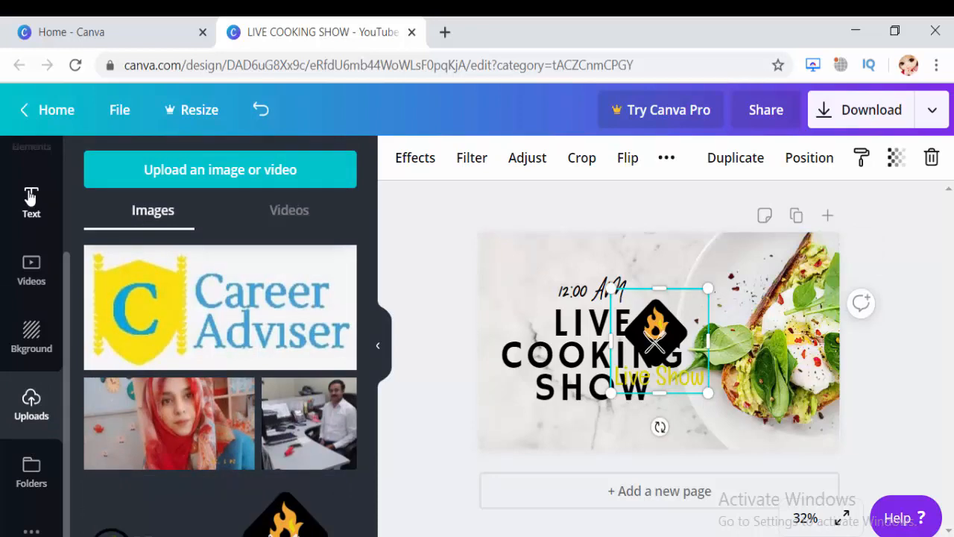
left_click(31, 197)
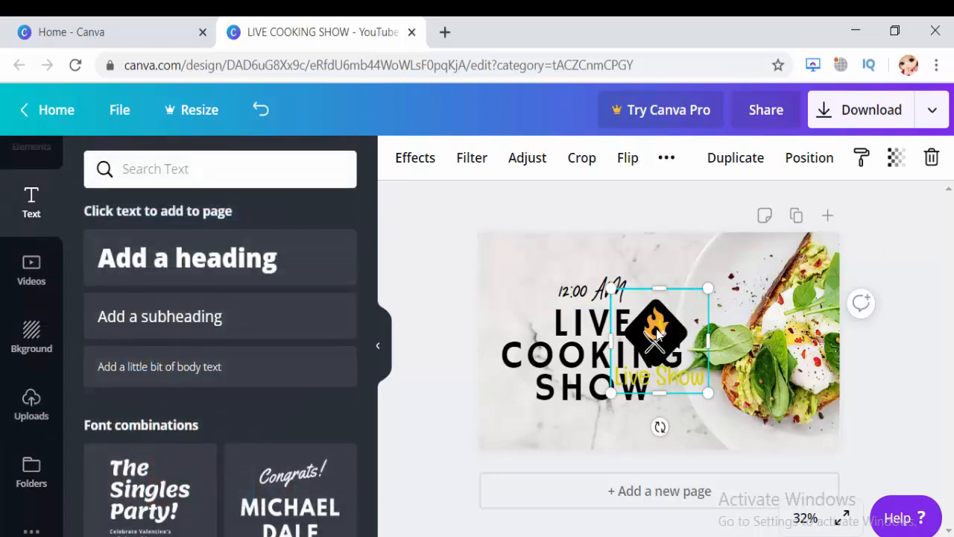
left_click_drag(656, 335, 533, 286)
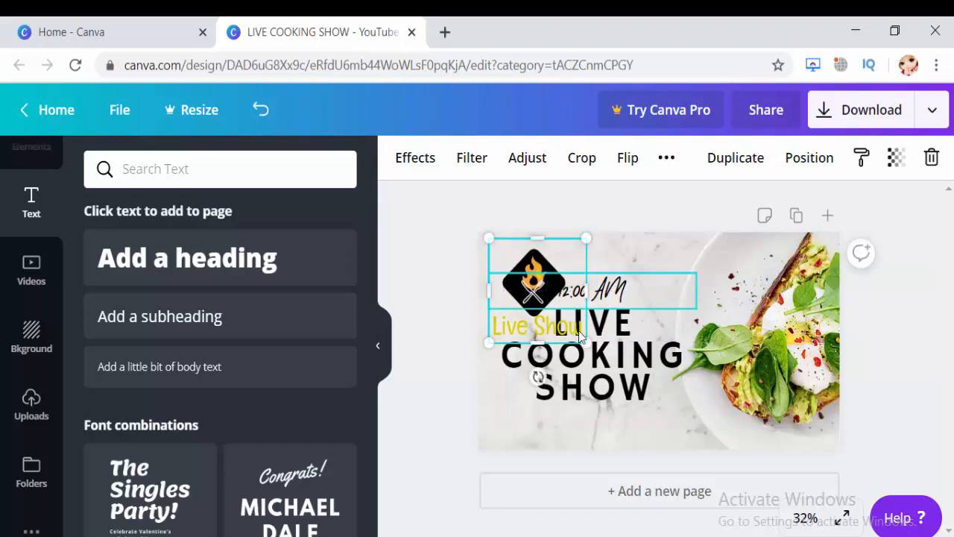
Shrink the Live Show logo to a little over half its size and fit it tightly into the design's upper-left corner.
left_click_drag(586, 342, 547, 301)
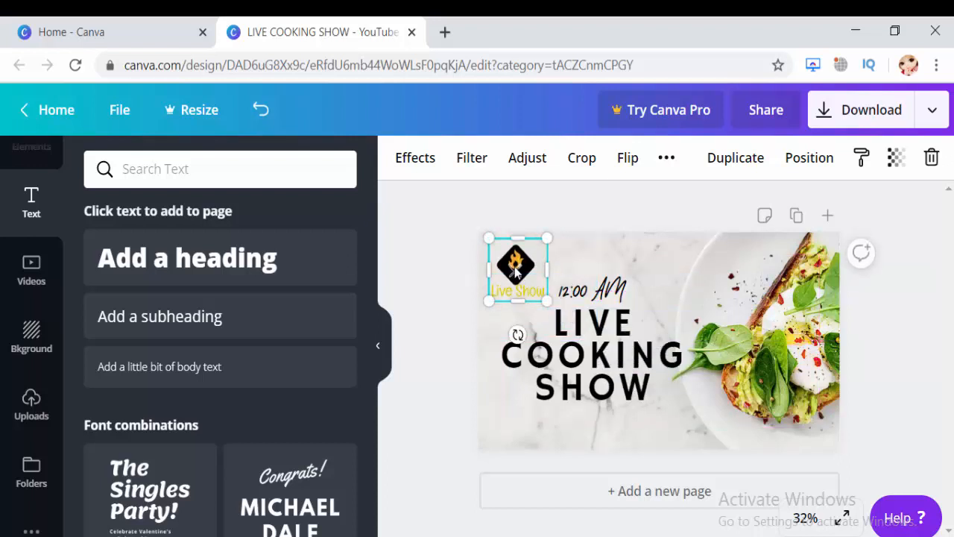
mouse_move(510, 270)
left_mouse_down()
mouse_move(501, 270)
mouse_move(507, 259)
left_mouse_up()
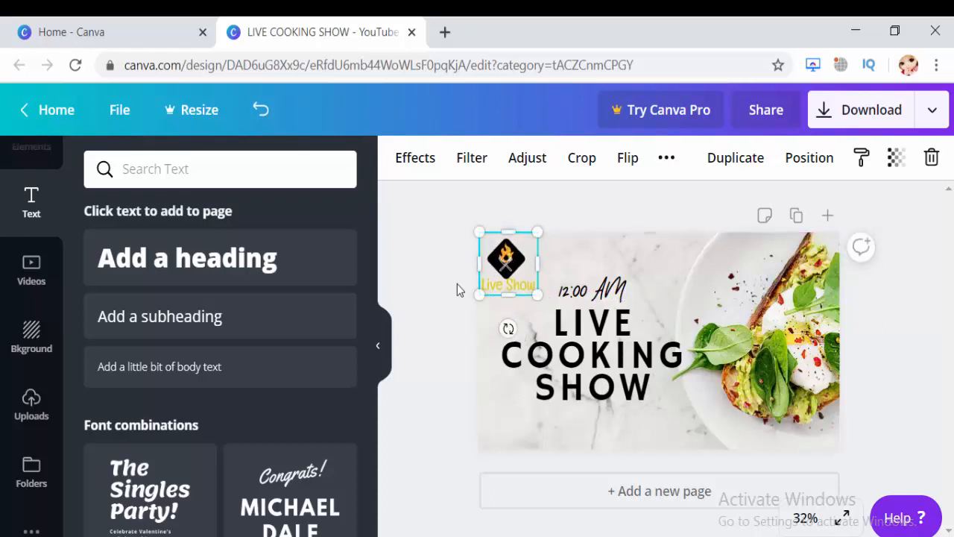
left_click(445, 286)
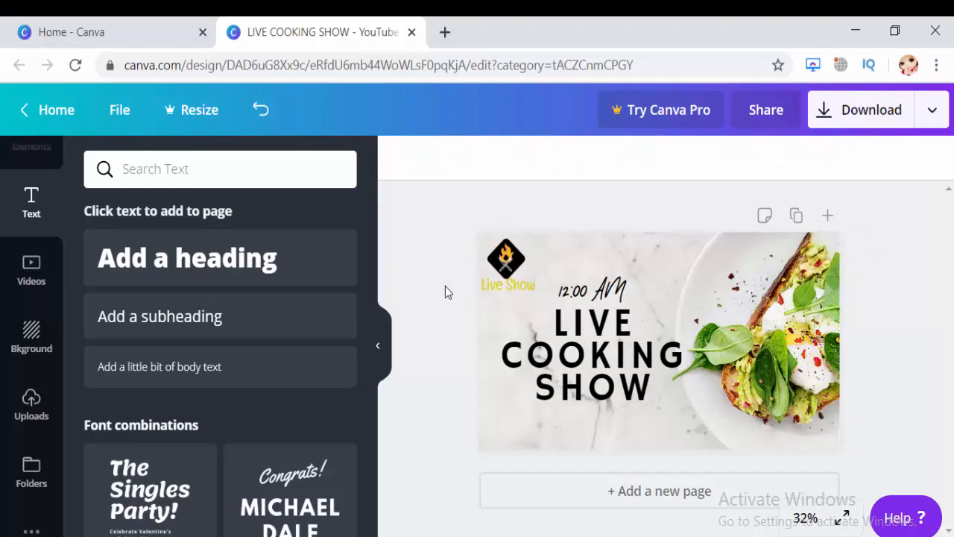
Recolor the LIVE COOKING SHOW heading to the custom yellow #f4d11a and deselect the text.
left_click(601, 337)
left_click(623, 157)
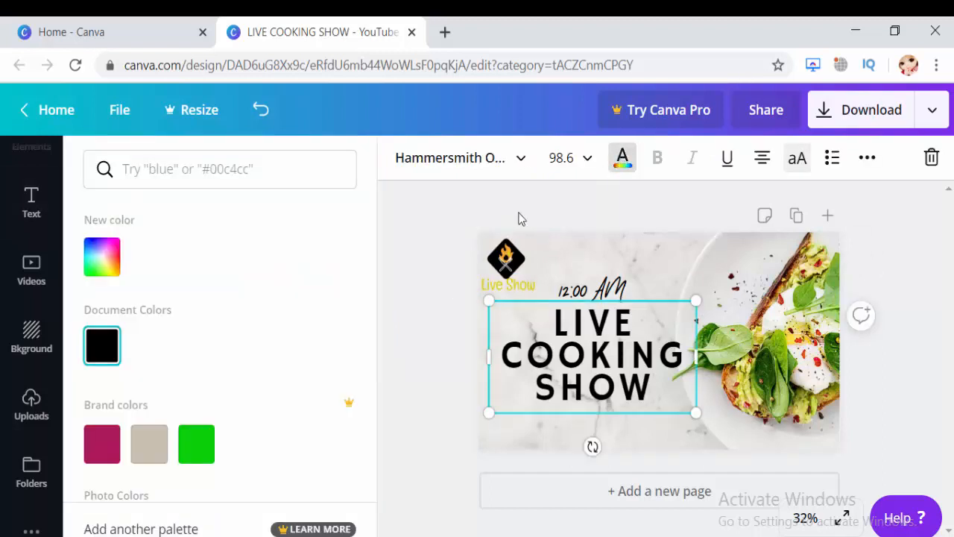
left_click(102, 273)
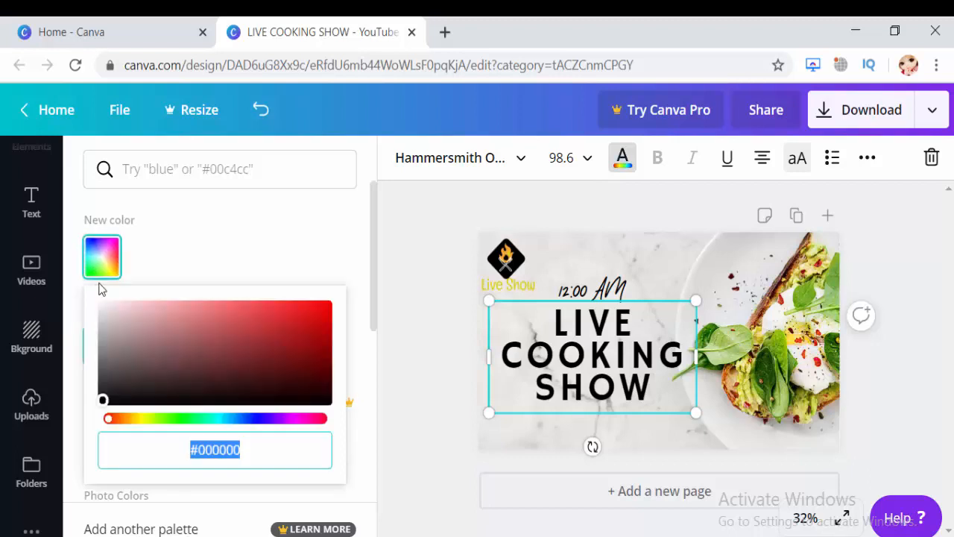
left_click(137, 419)
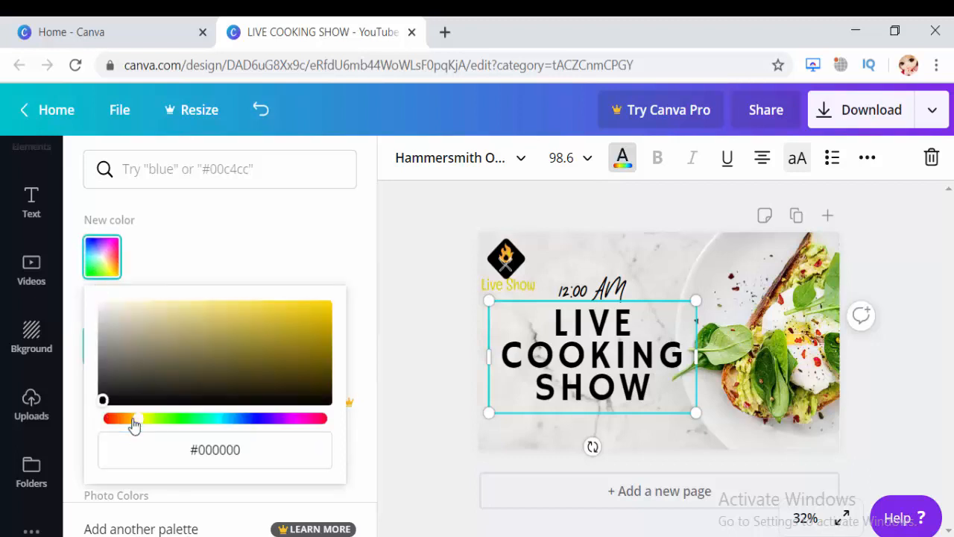
left_click(307, 306)
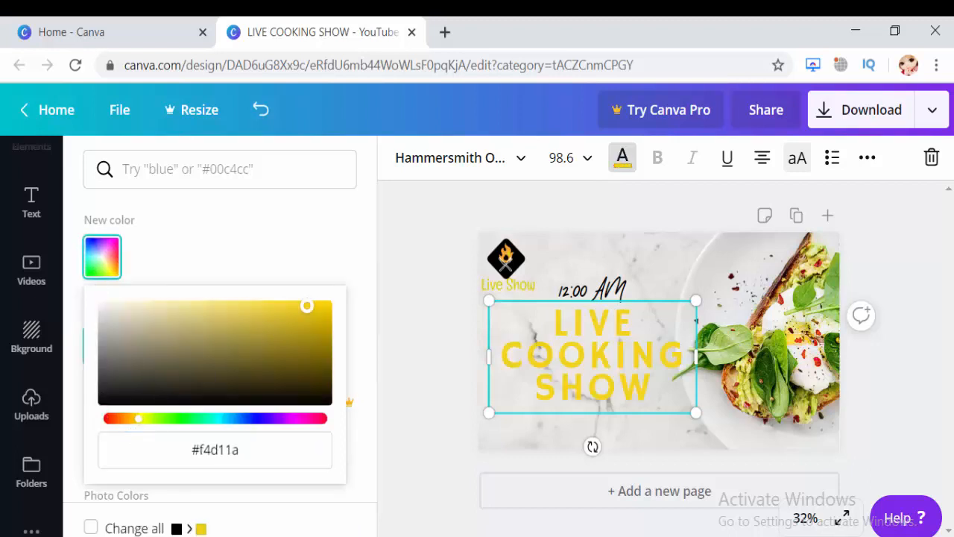
left_click(422, 226)
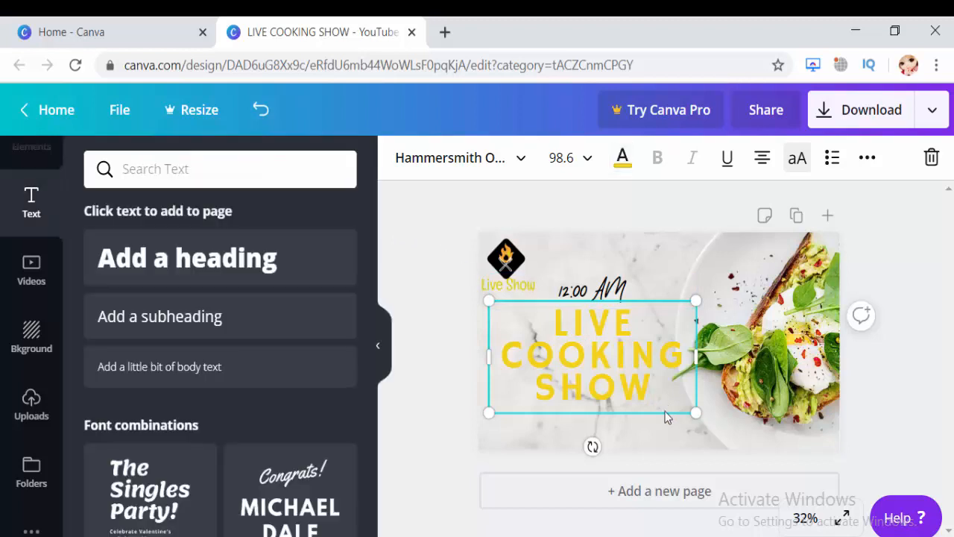
left_click(667, 435)
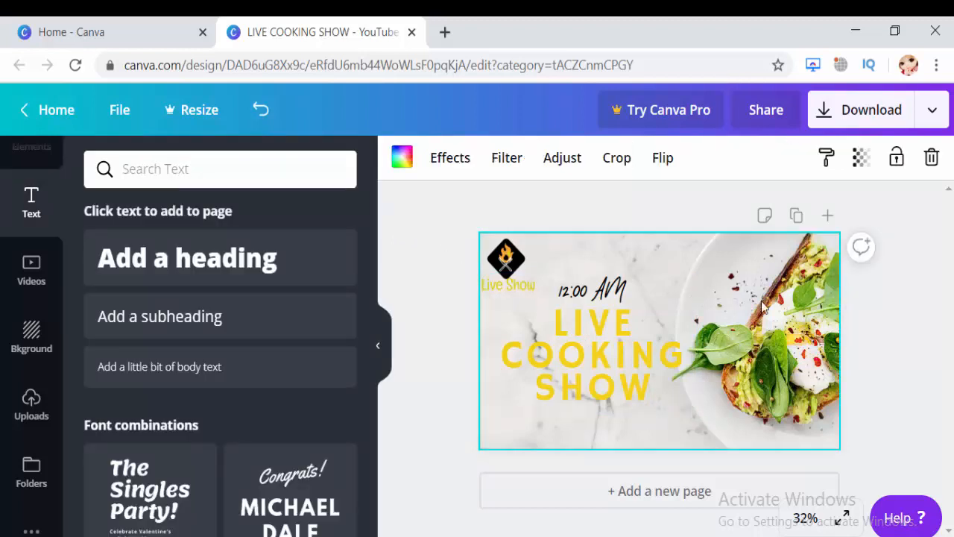
Download the thumbnail as a PNG and save it as LIVE COOKING SHOW in the Downloads folder.
left_click(852, 127)
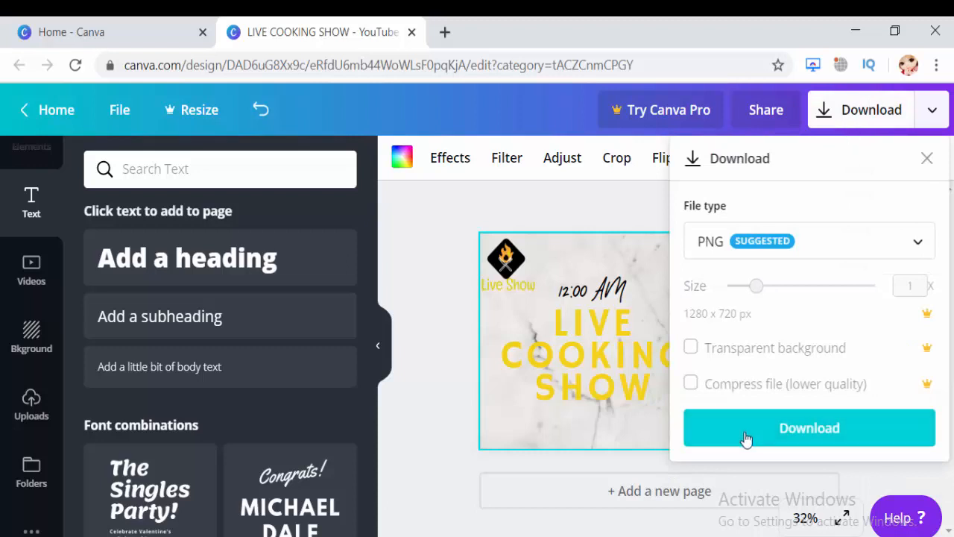
left_click(775, 438)
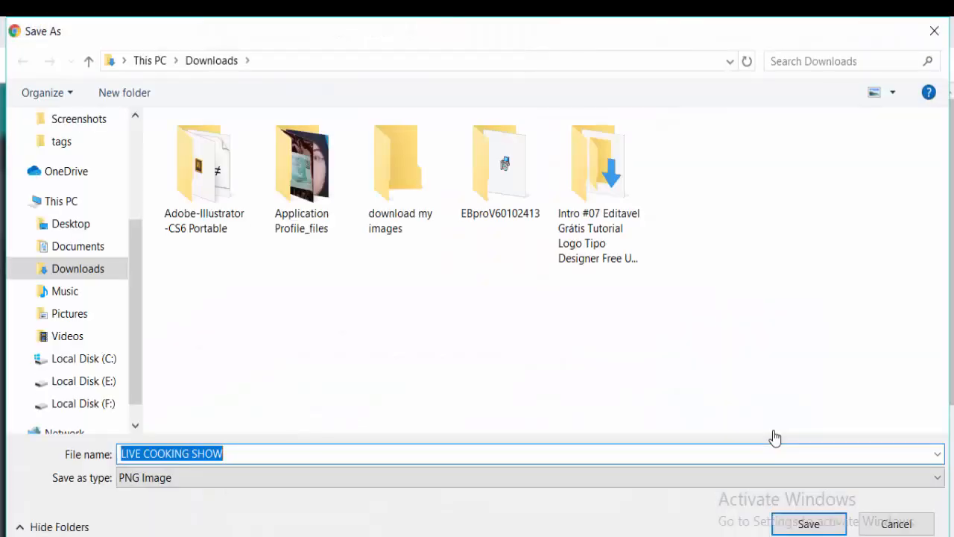
key("Return")
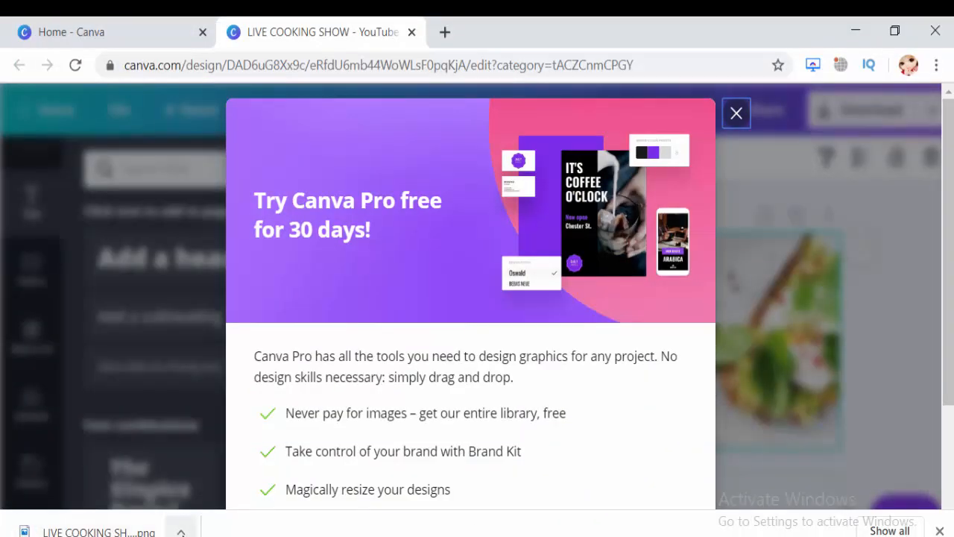
Show the downloaded LIVE COOKING SHOW file in its folder and open the image in the photo viewer to check it.
left_click(180, 531)
left_click(241, 468)
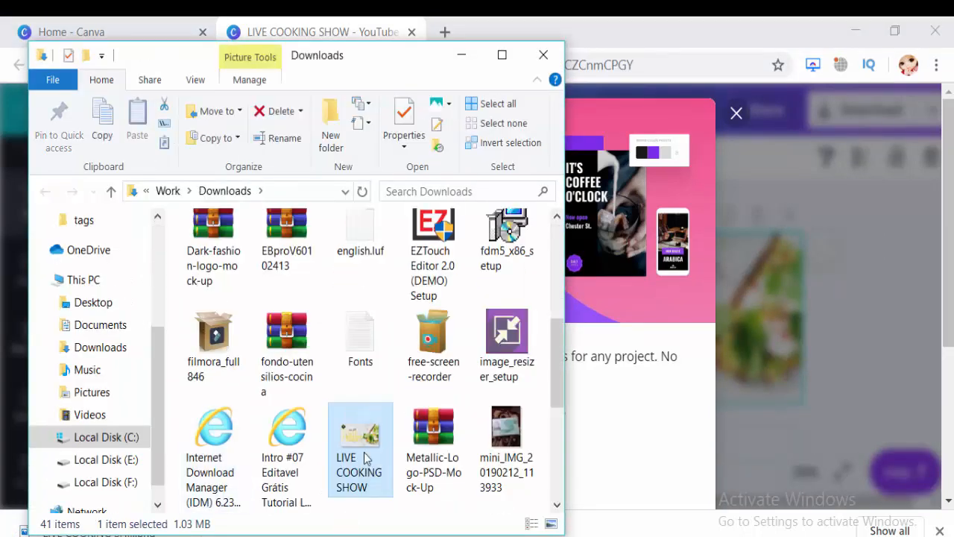
double_click(363, 452)
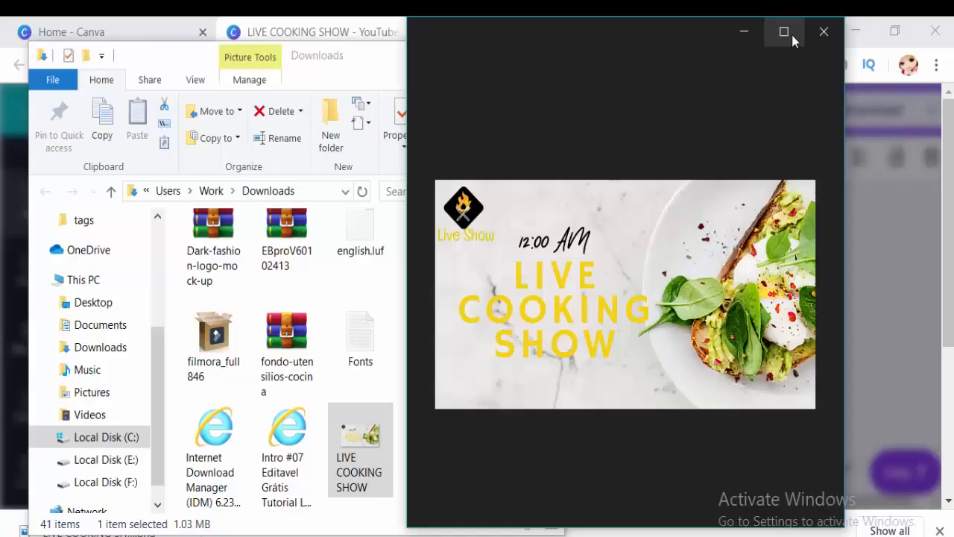
left_click(784, 32)
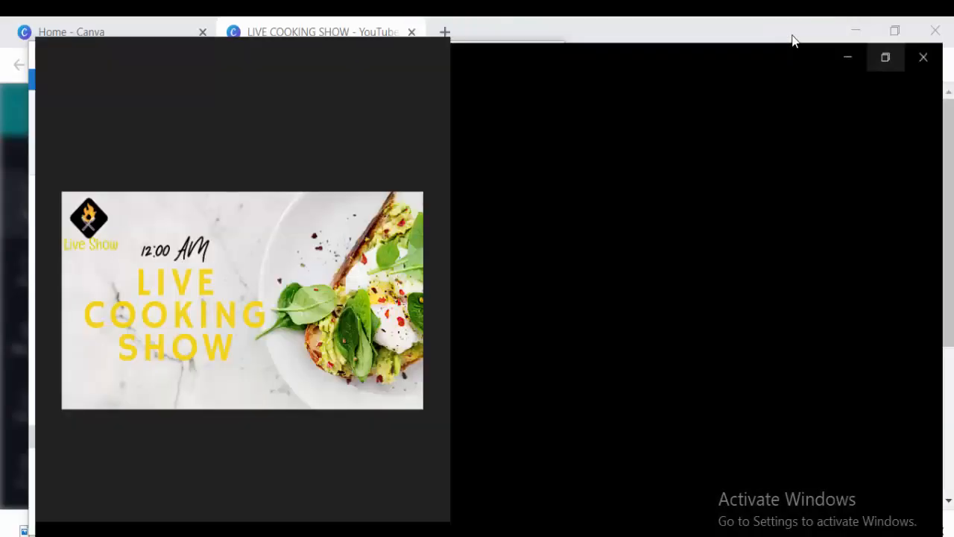